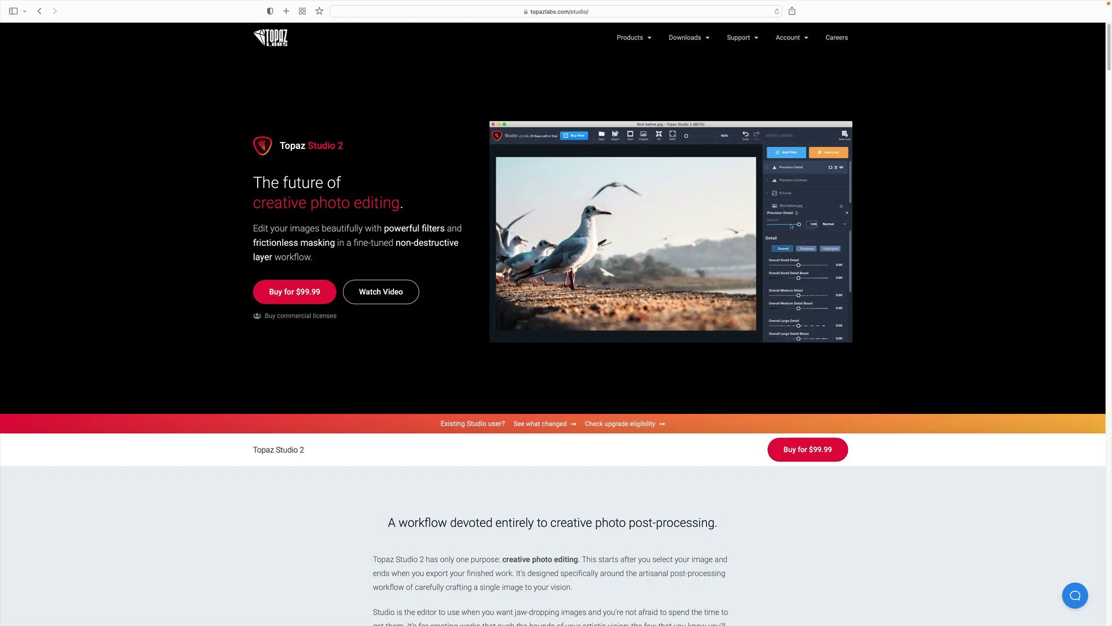
Review the Topaz Studio 2 product page, covering its filters, example images, and selective adjustment and masking tools.
{"action": "scroll", "coordinate": [556, 313], "scroll_direction": "down", "scroll_amount": 3}
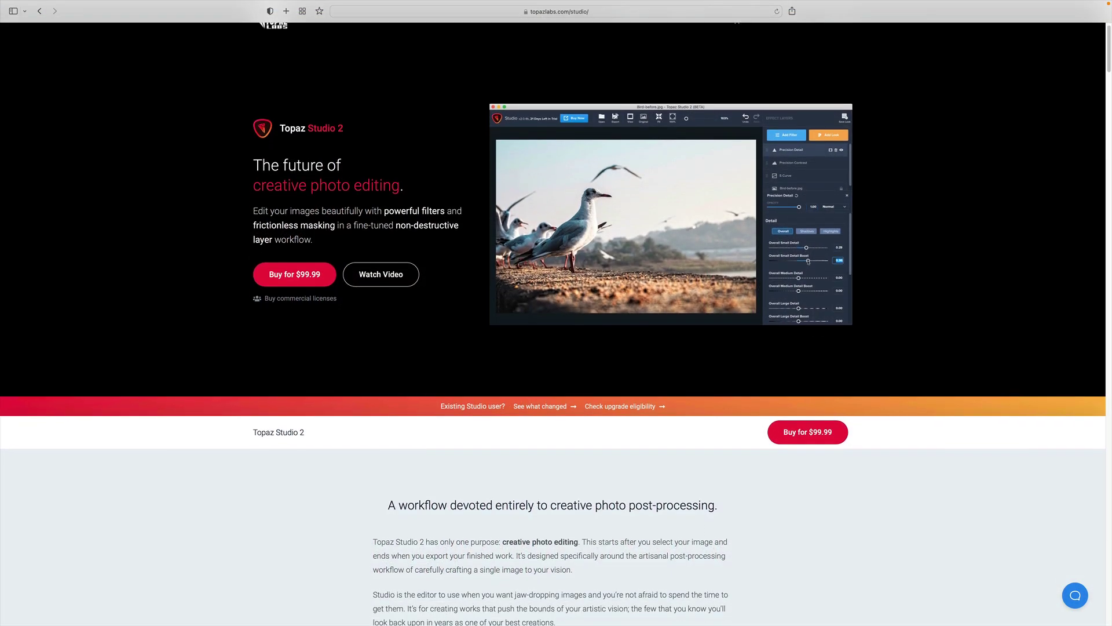
{"action": "scroll", "coordinate": [556, 313], "scroll_direction": "down", "scroll_amount": 10}
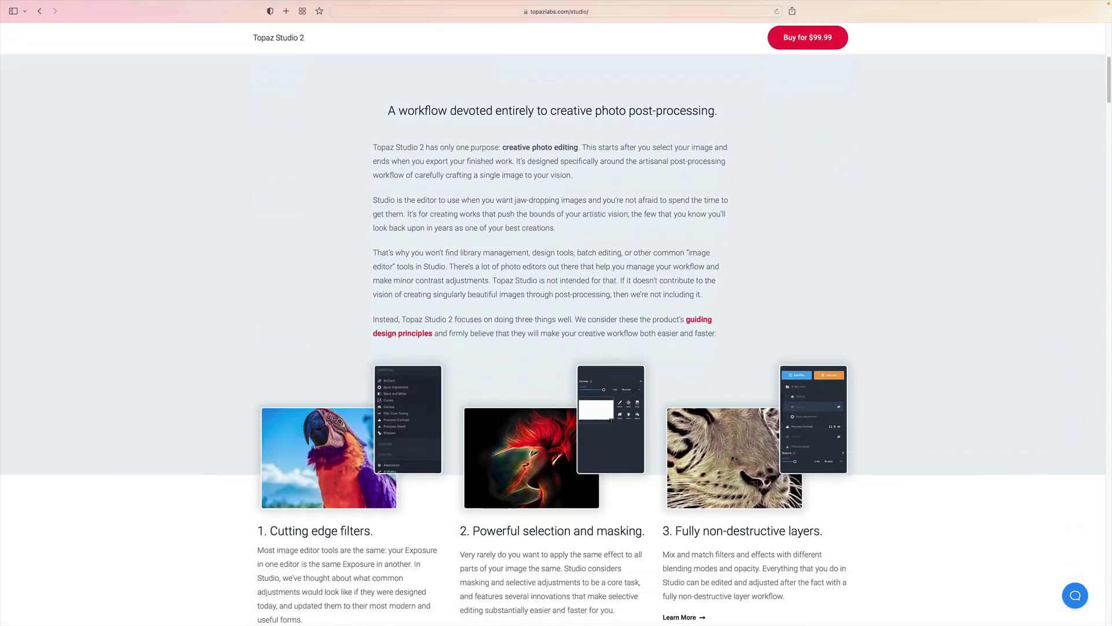
{"action": "scroll", "coordinate": [556, 313], "scroll_direction": "down", "scroll_amount": 10}
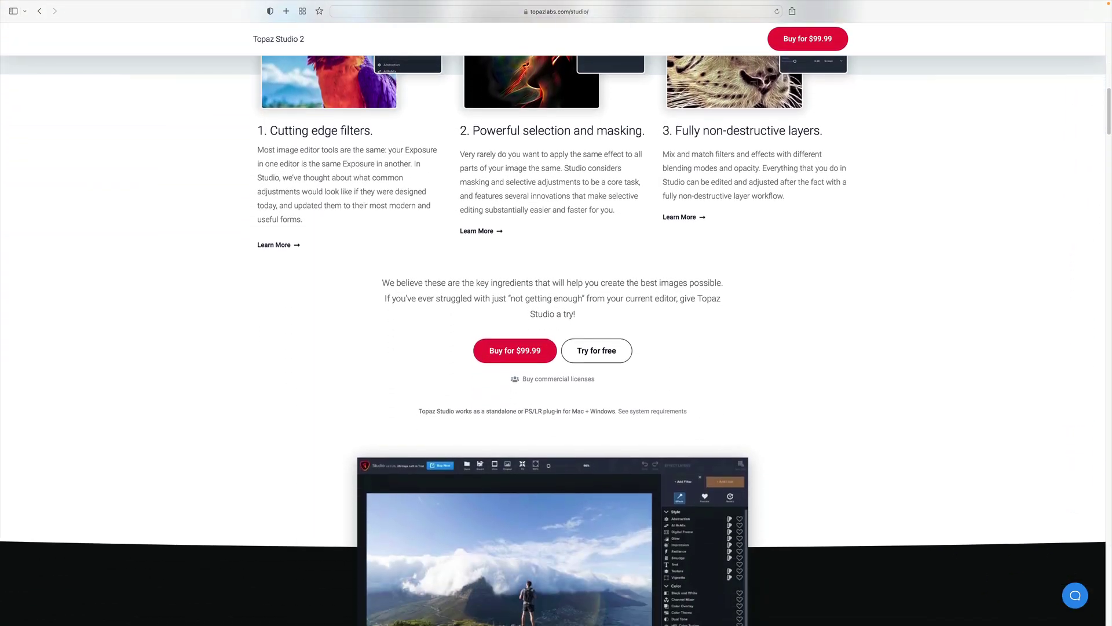
{"action": "scroll", "coordinate": [556, 313], "scroll_direction": "down", "scroll_amount": 14}
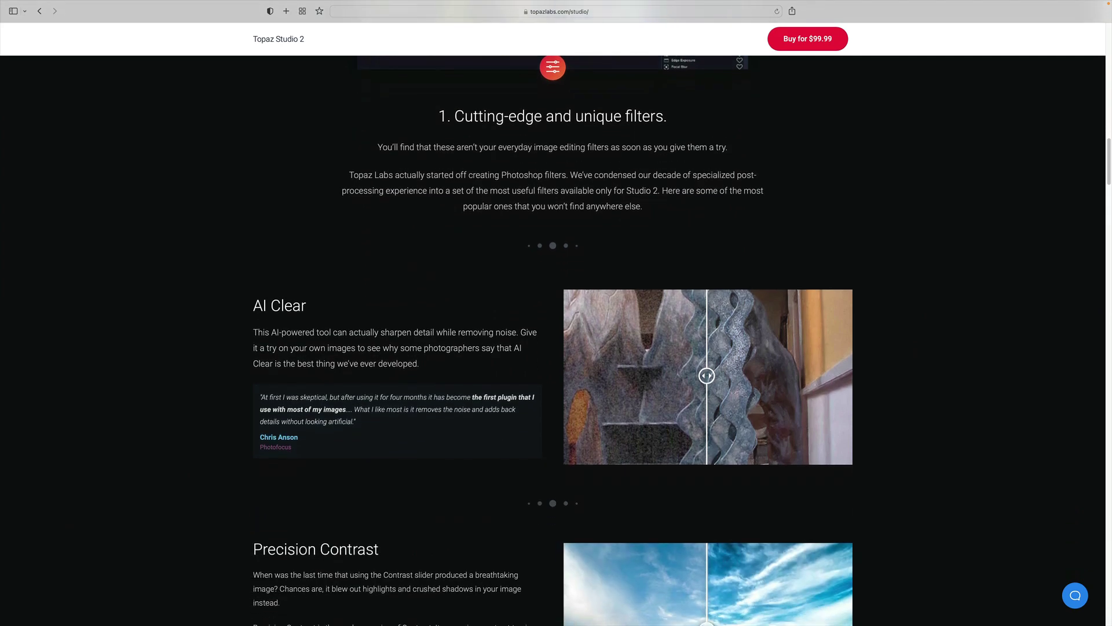
{"action": "scroll", "coordinate": [556, 313], "scroll_direction": "down", "scroll_amount": 6}
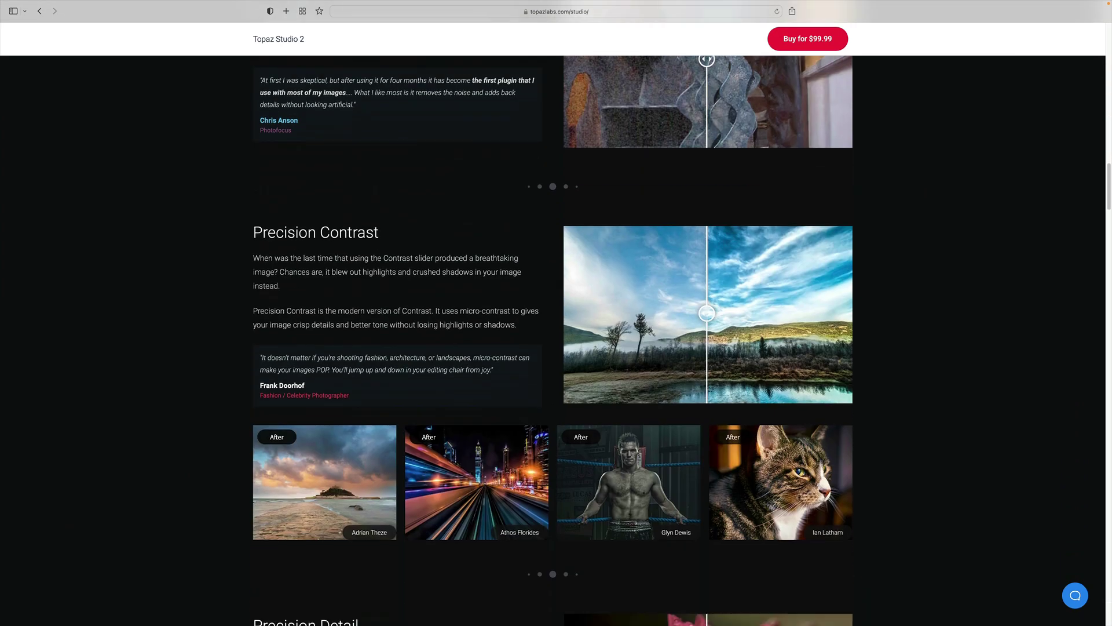
{"action": "scroll", "coordinate": [556, 313], "scroll_direction": "down", "scroll_amount": 13}
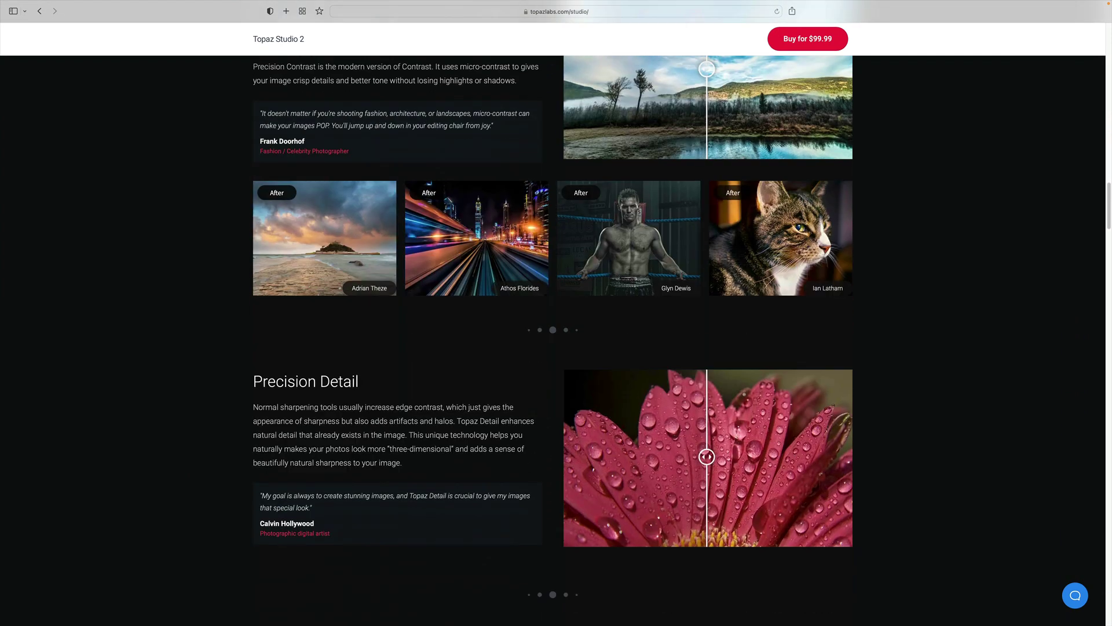
{"action": "scroll", "coordinate": [556, 313], "scroll_direction": "down", "scroll_amount": 8}
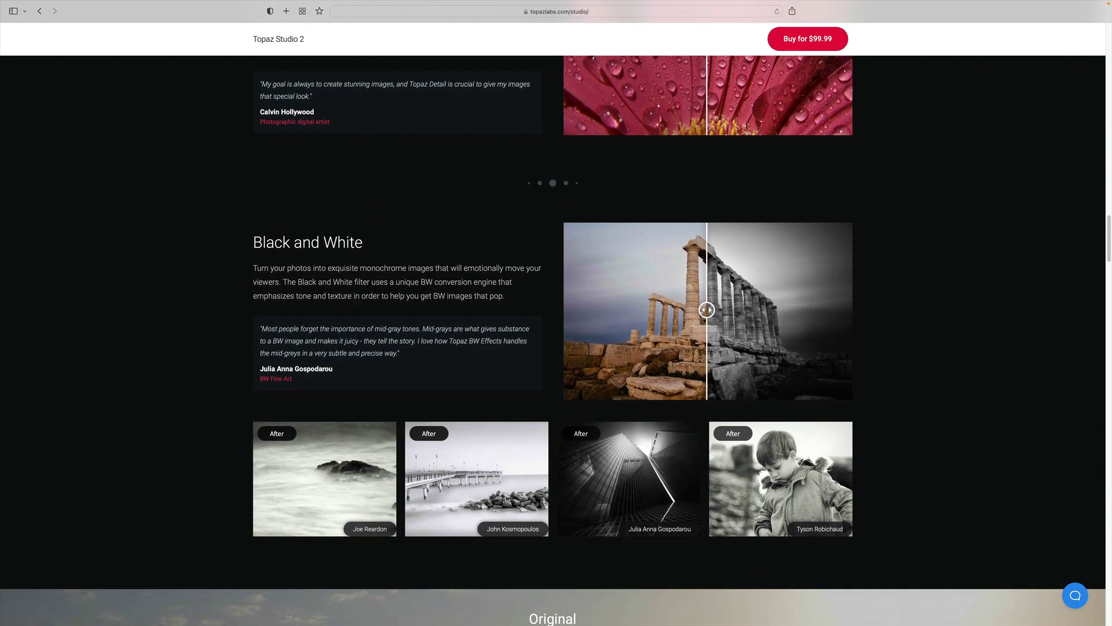
{"action": "scroll", "coordinate": [556, 313], "scroll_direction": "down", "scroll_amount": 15}
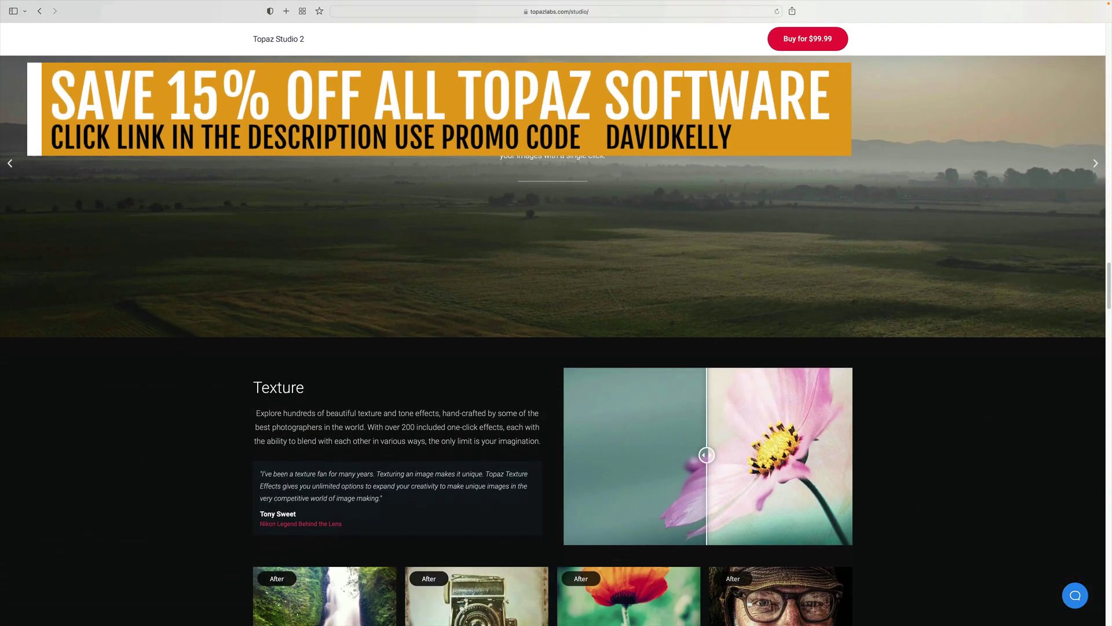
{"action": "scroll", "coordinate": [556, 313], "scroll_direction": "down", "scroll_amount": 9}
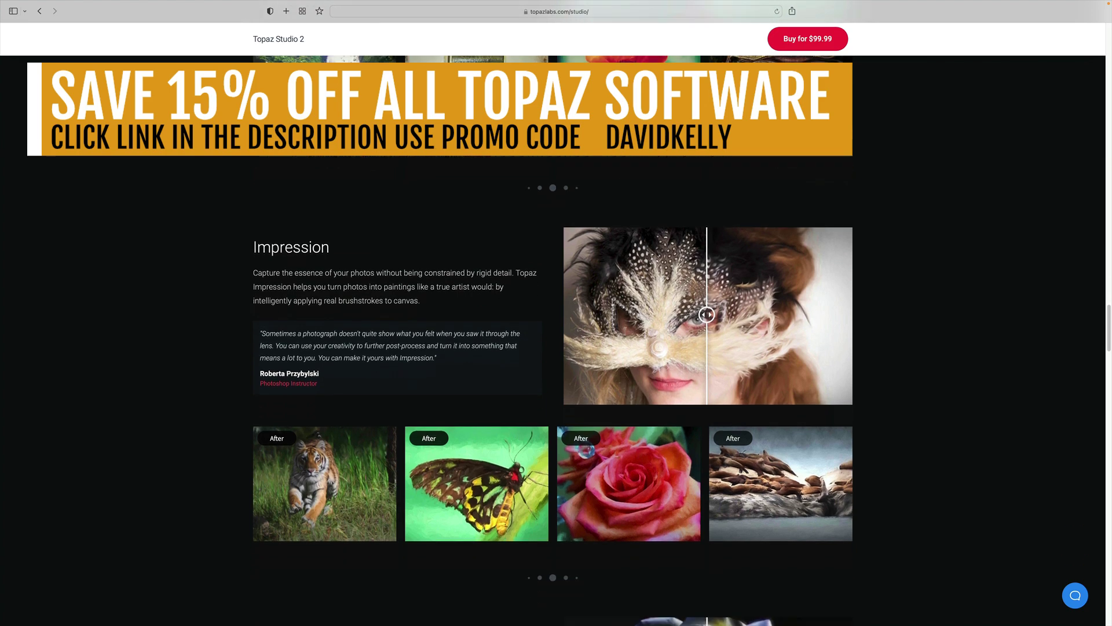
{"action": "scroll", "coordinate": [556, 312], "scroll_direction": "down", "scroll_amount": 16}
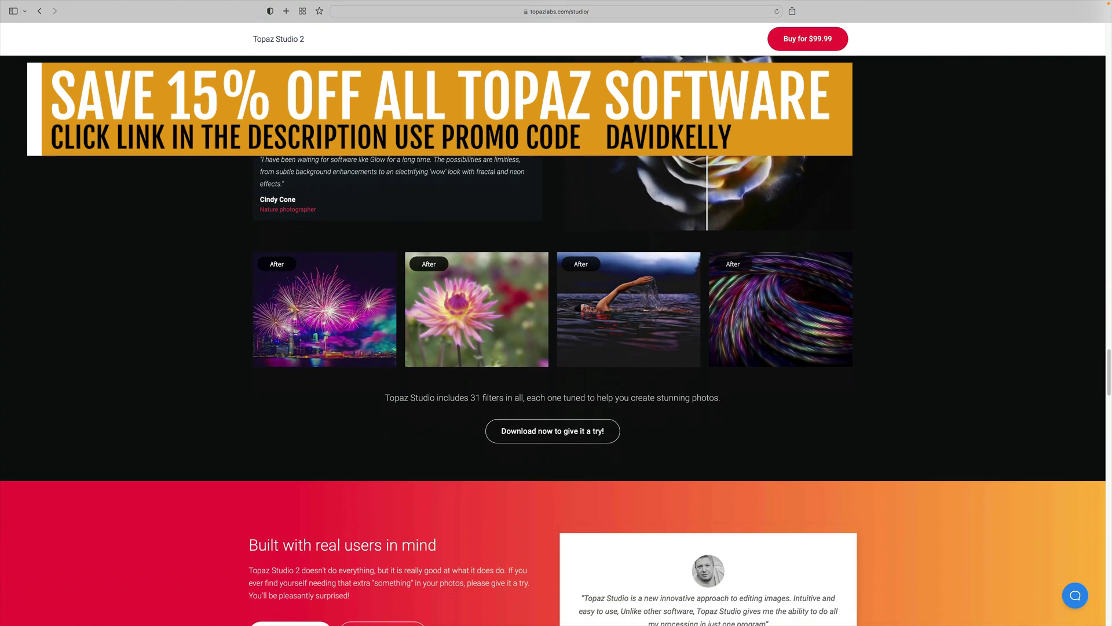
{"action": "scroll", "coordinate": [556, 313], "scroll_direction": "down", "scroll_amount": 13}
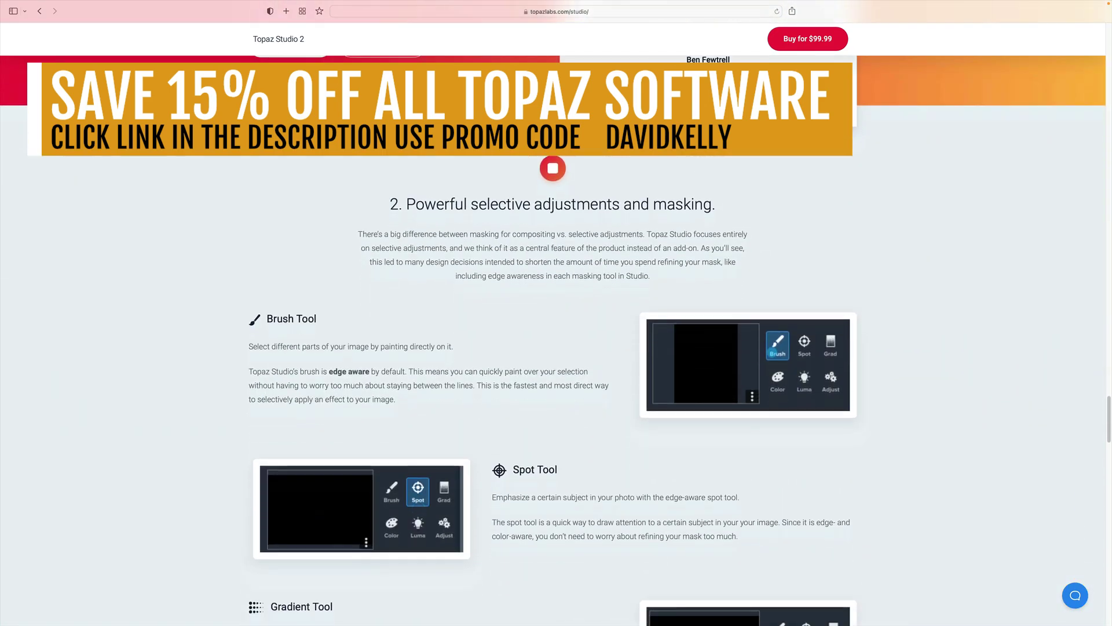
{"action": "scroll", "coordinate": [556, 313], "scroll_direction": "down", "scroll_amount": 20}
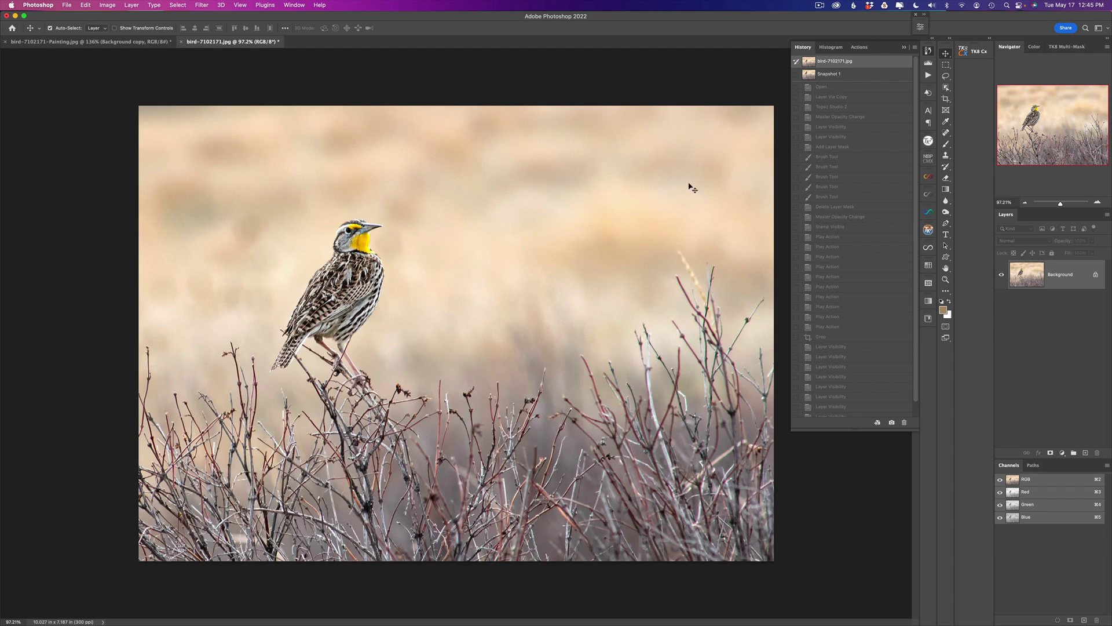
Switch to Photoshop, restore the bird photo's Snapshot 1 history state, and open the image in the Topaz Studio 2 filter.
{"action": "left_click", "coordinate": [829, 74]}
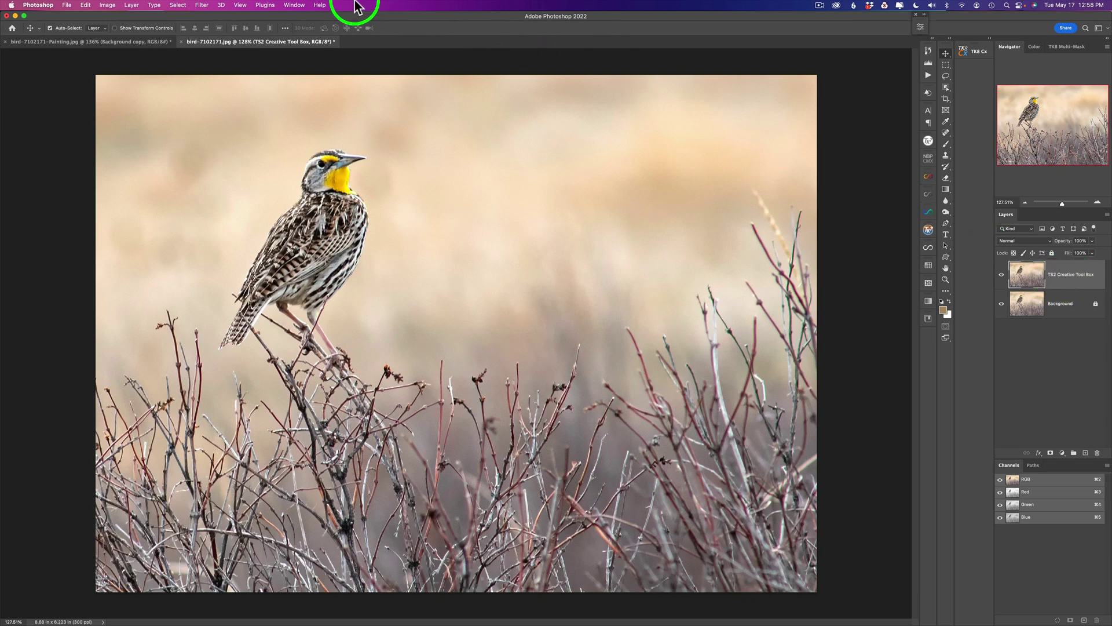
{"action": "left_click", "coordinate": [202, 5]}
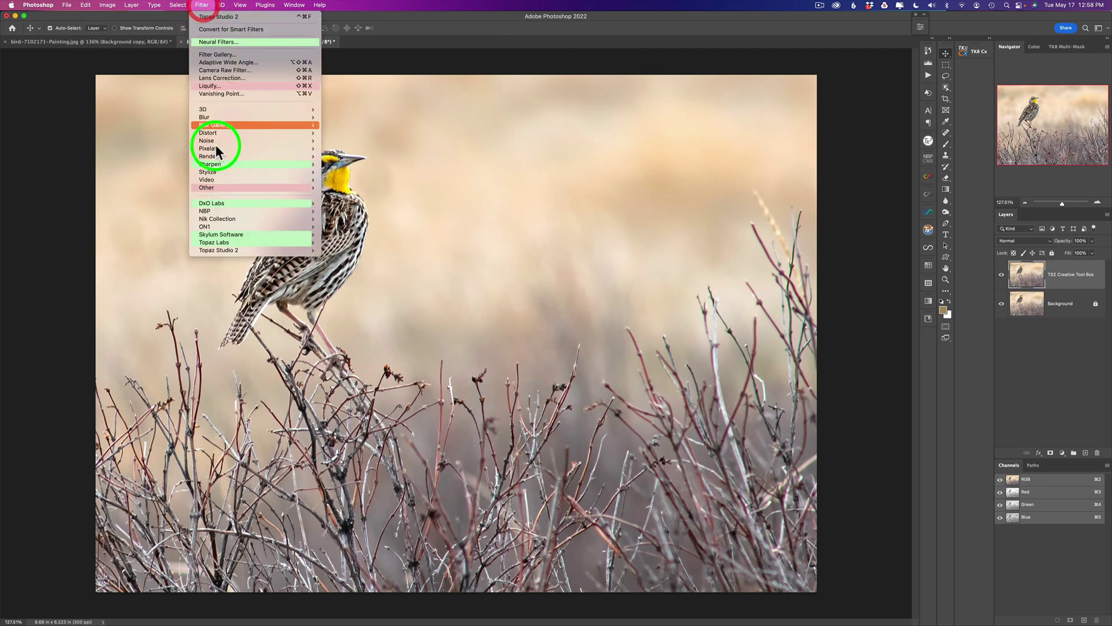
{"action": "mouse_move", "coordinate": [252, 249]}
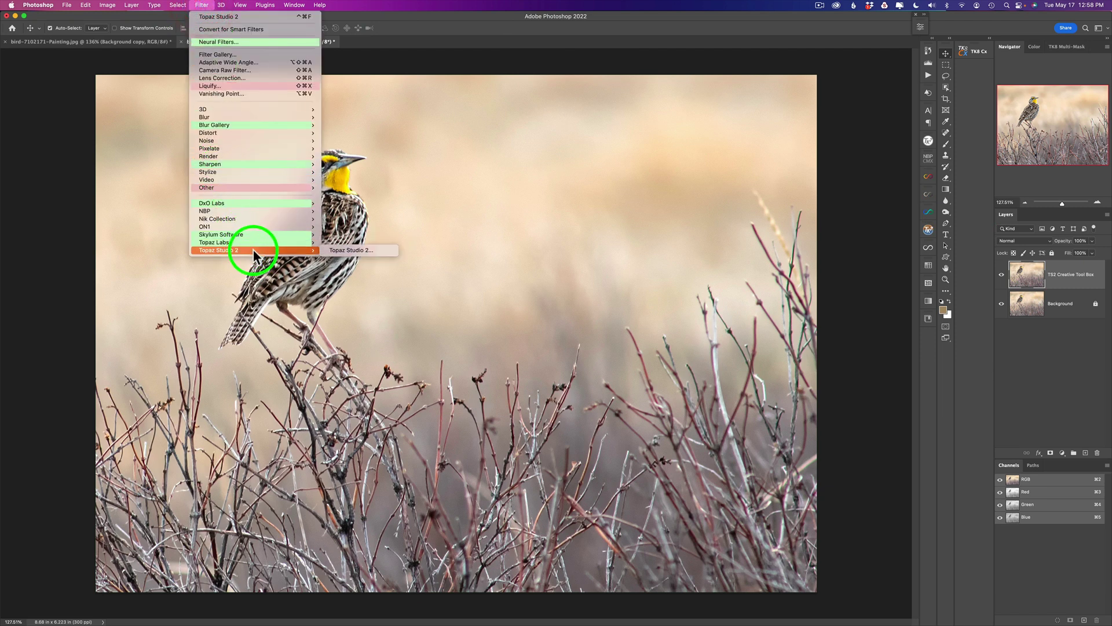
{"action": "left_click", "coordinate": [361, 249]}
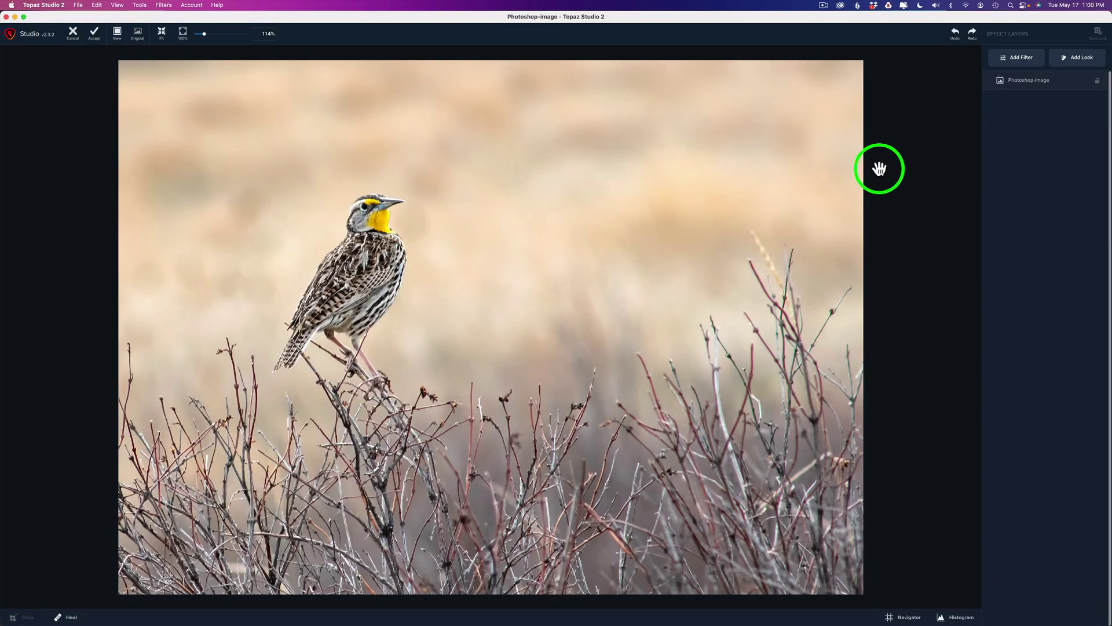
Add an Impression filter to the bird photo and choose the third brush in the first row of strokes.
{"action": "left_click", "coordinate": [1021, 57]}
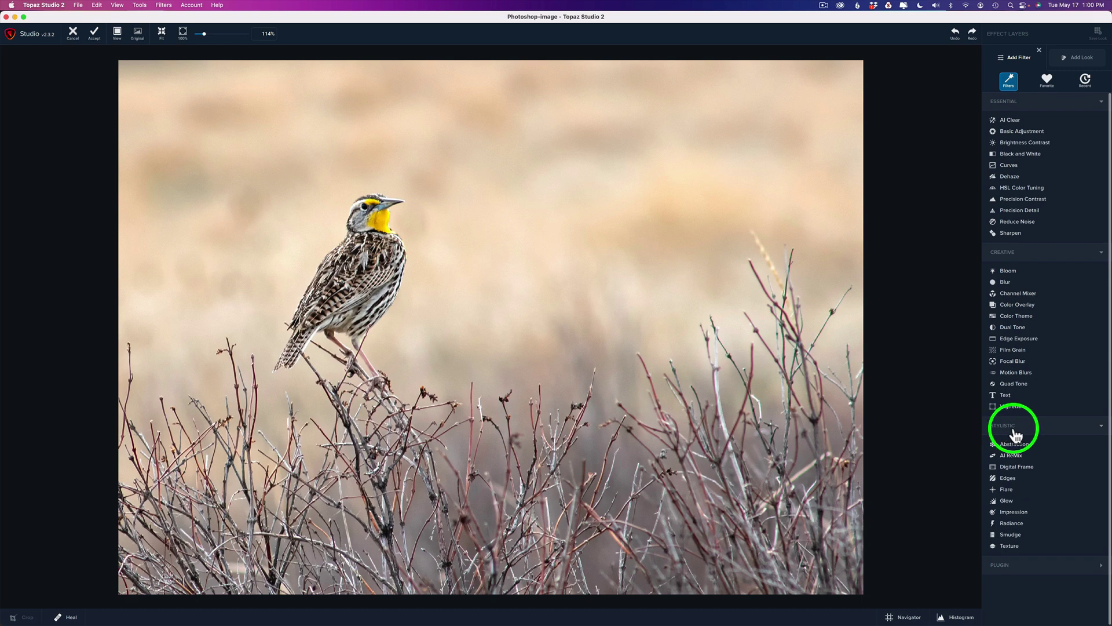
{"action": "left_click", "coordinate": [1015, 513]}
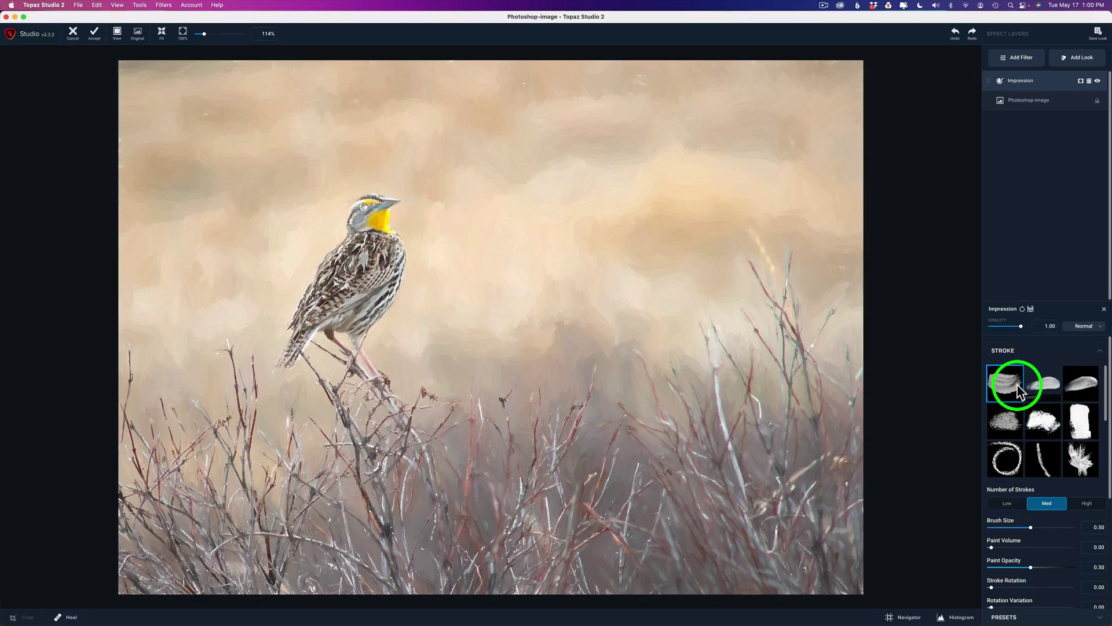
{"action": "scroll", "coordinate": [1036, 429], "scroll_direction": "down", "scroll_amount": 3}
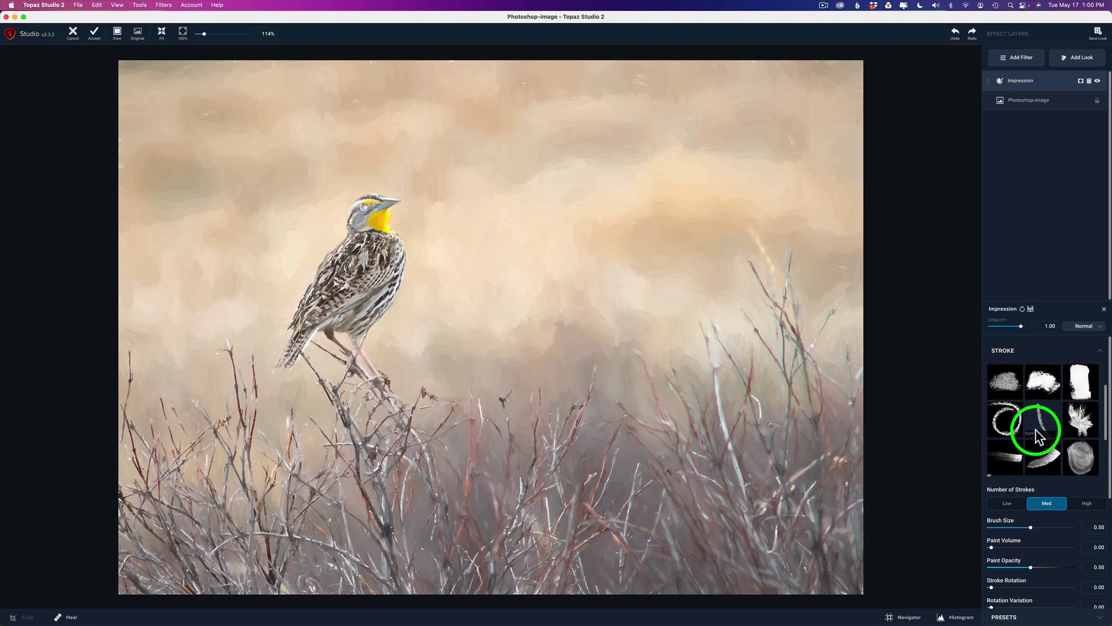
{"action": "scroll", "coordinate": [1036, 438], "scroll_direction": "up", "scroll_amount": 3}
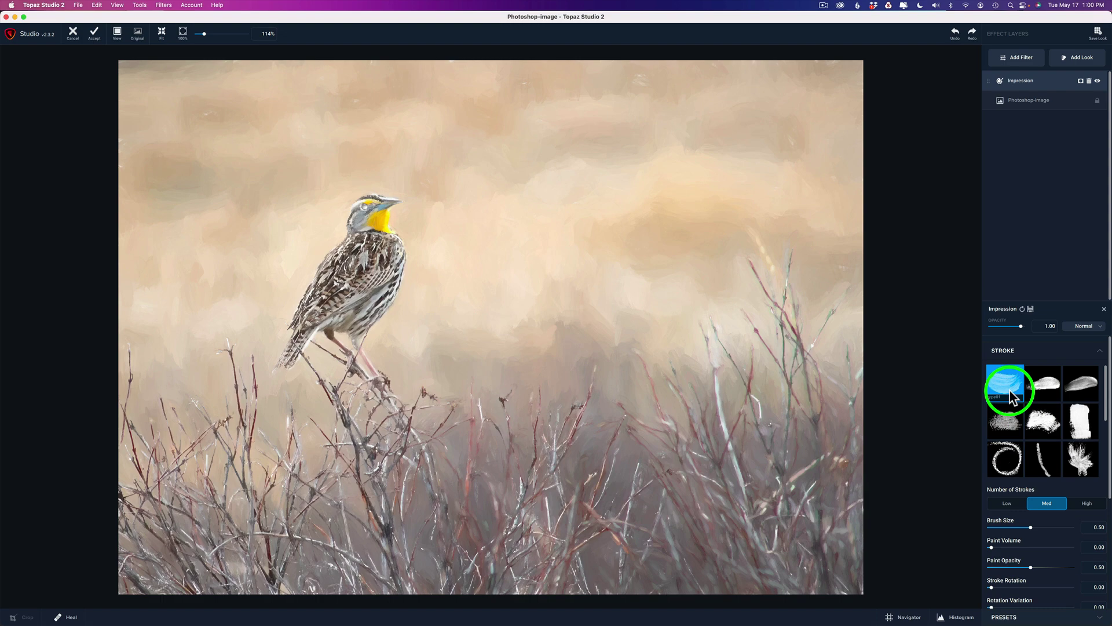
{"action": "left_click", "coordinate": [1084, 385]}
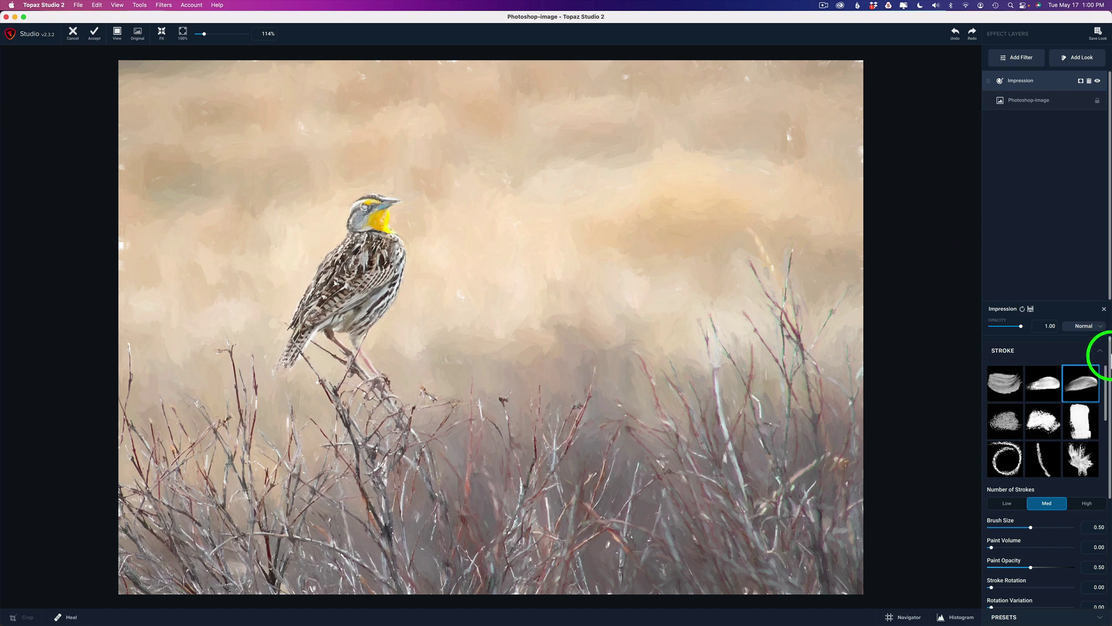
Set the Background Type in the Impression filter's Texture settings to Original.
{"action": "scroll", "coordinate": [1108, 367], "scroll_direction": "down", "scroll_amount": 2}
{"action": "left_click_drag", "start_coordinate": [1109, 367], "coordinate": [1106, 577]}
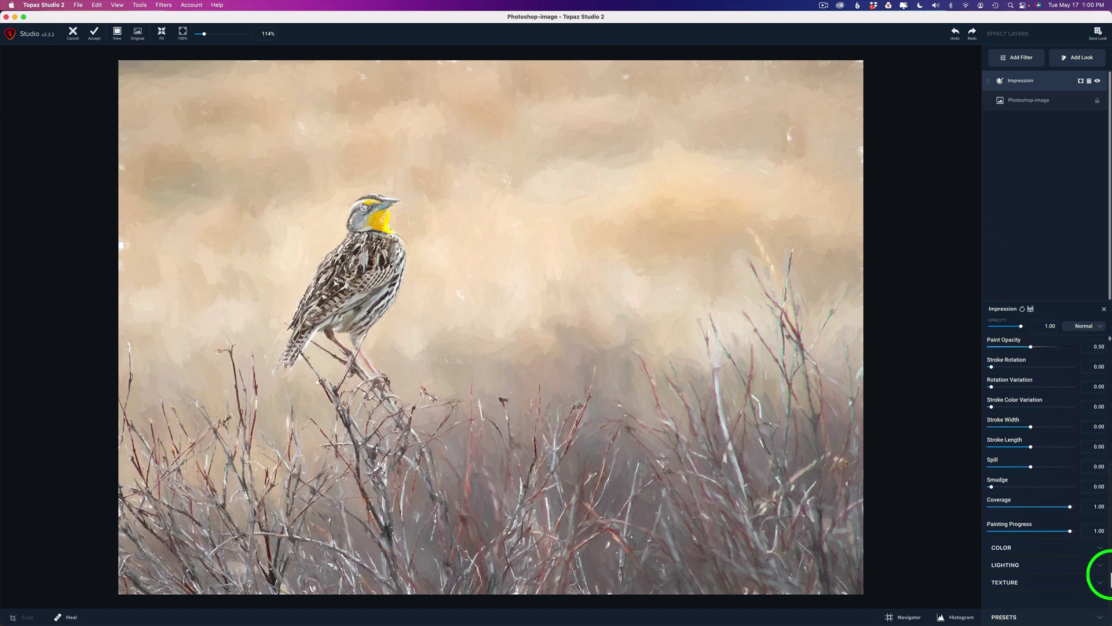
{"action": "left_click", "coordinate": [1041, 591]}
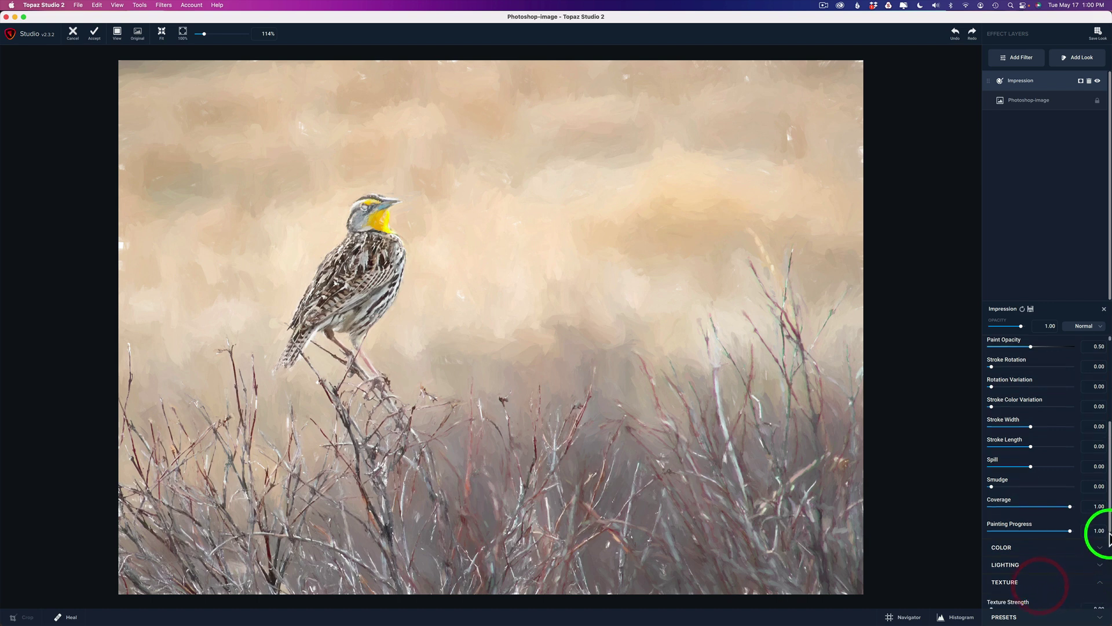
{"action": "scroll", "coordinate": [1106, 572], "scroll_direction": "down", "scroll_amount": 5}
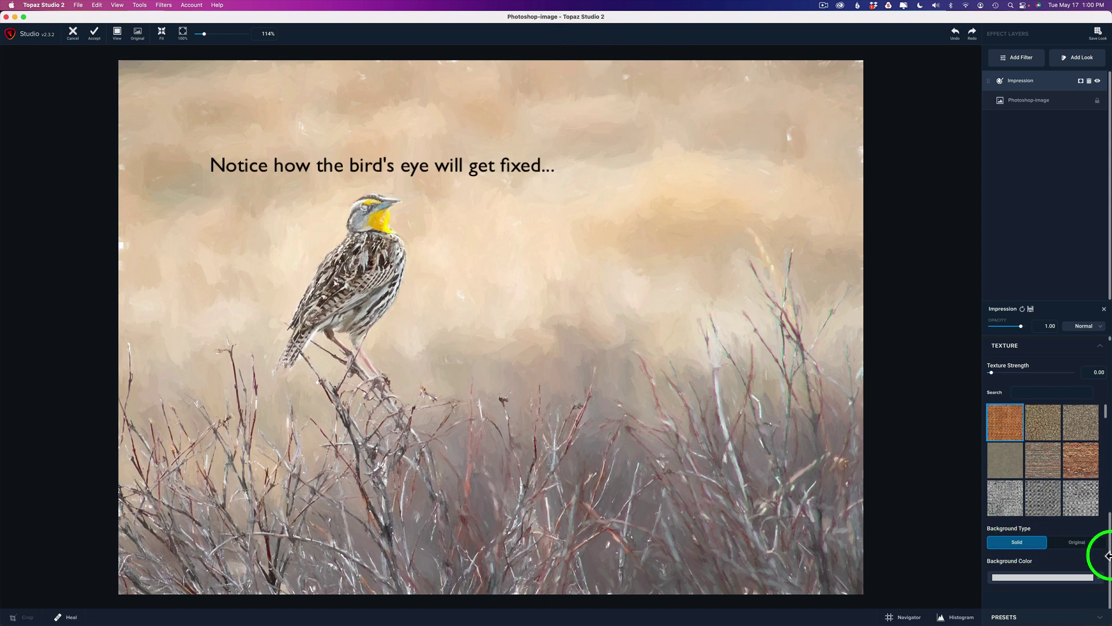
{"action": "left_click", "coordinate": [1082, 543]}
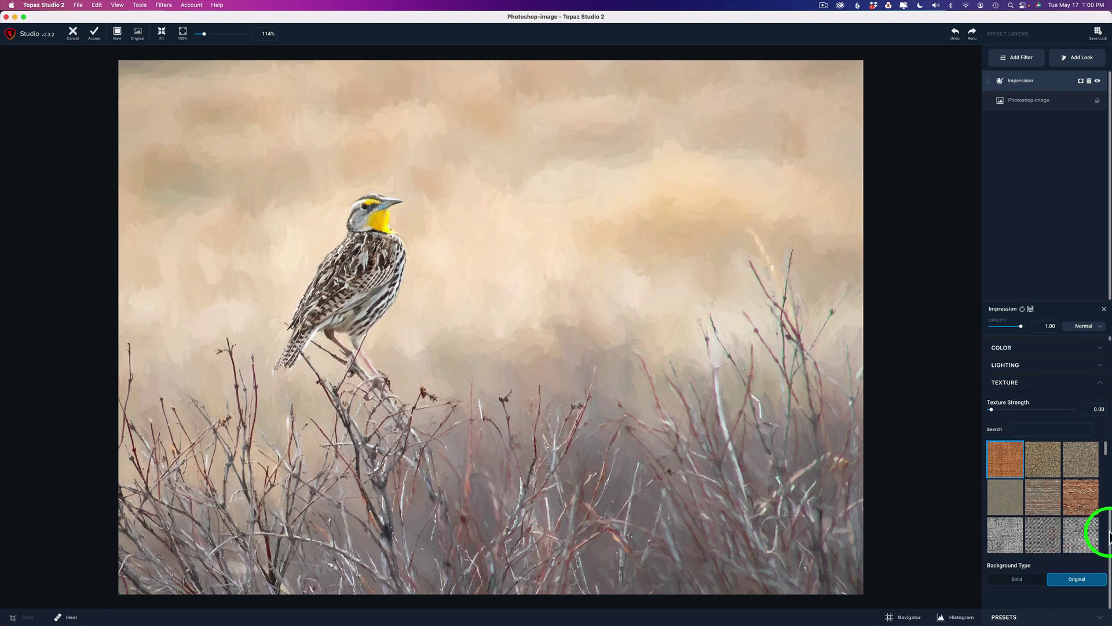
Configure the Impression strokes with a Low number of strokes, 0.74 paint opacity and 0.41 brush size, after trying the High stroke count.
{"action": "scroll", "coordinate": [1106, 529], "scroll_direction": "up", "scroll_amount": 5}
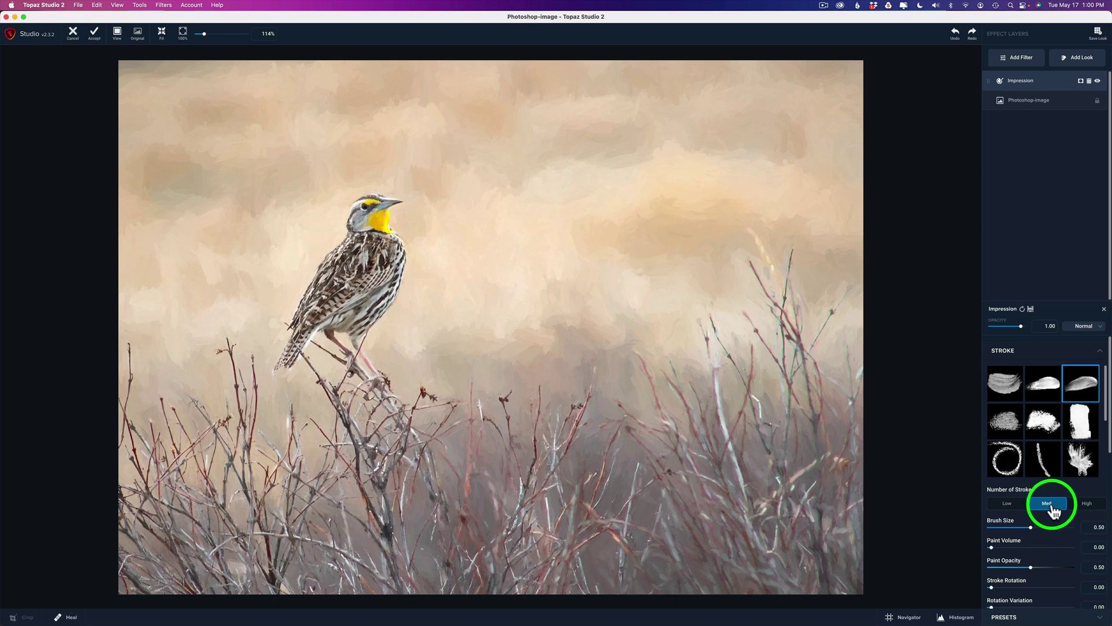
{"action": "left_click", "coordinate": [1087, 504]}
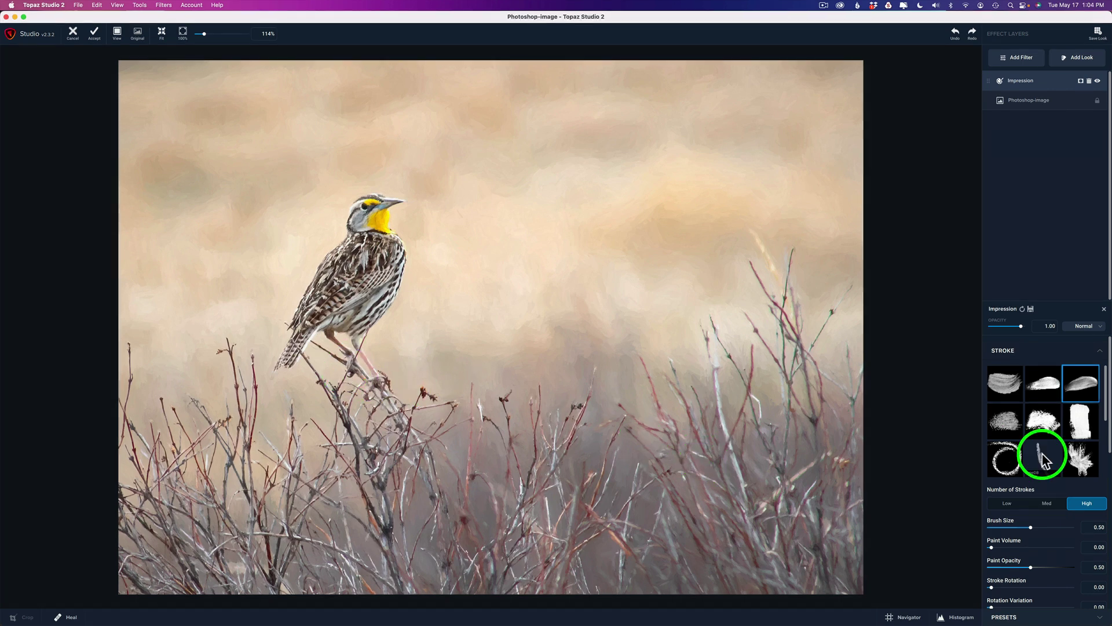
{"action": "left_click", "coordinate": [1007, 503]}
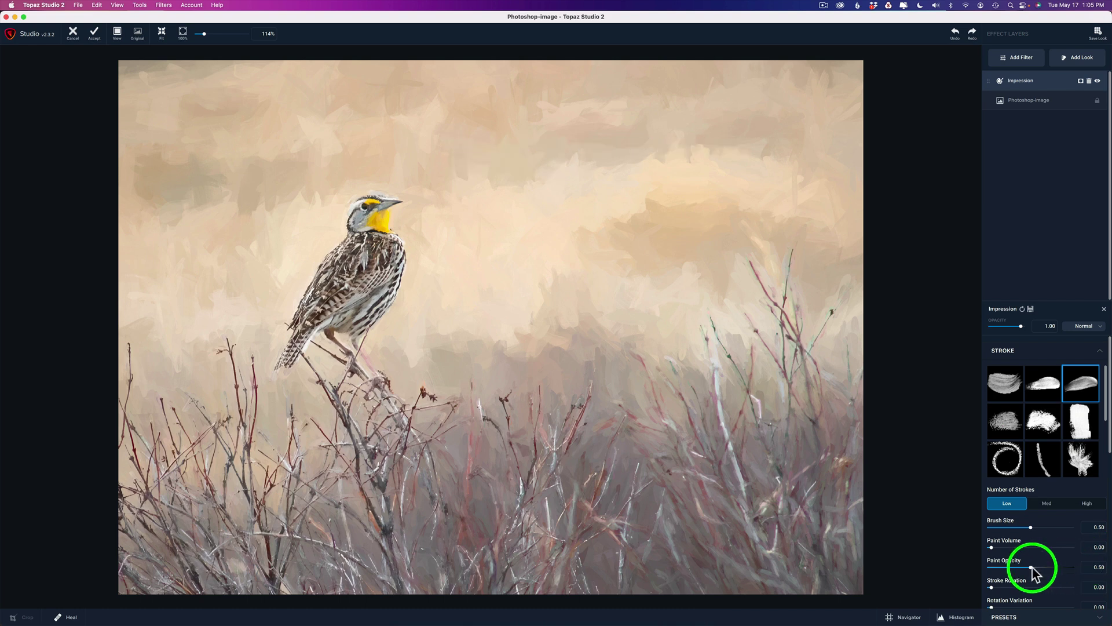
{"action": "left_click_drag", "start_coordinate": [1031, 566], "coordinate": [1049, 567]}
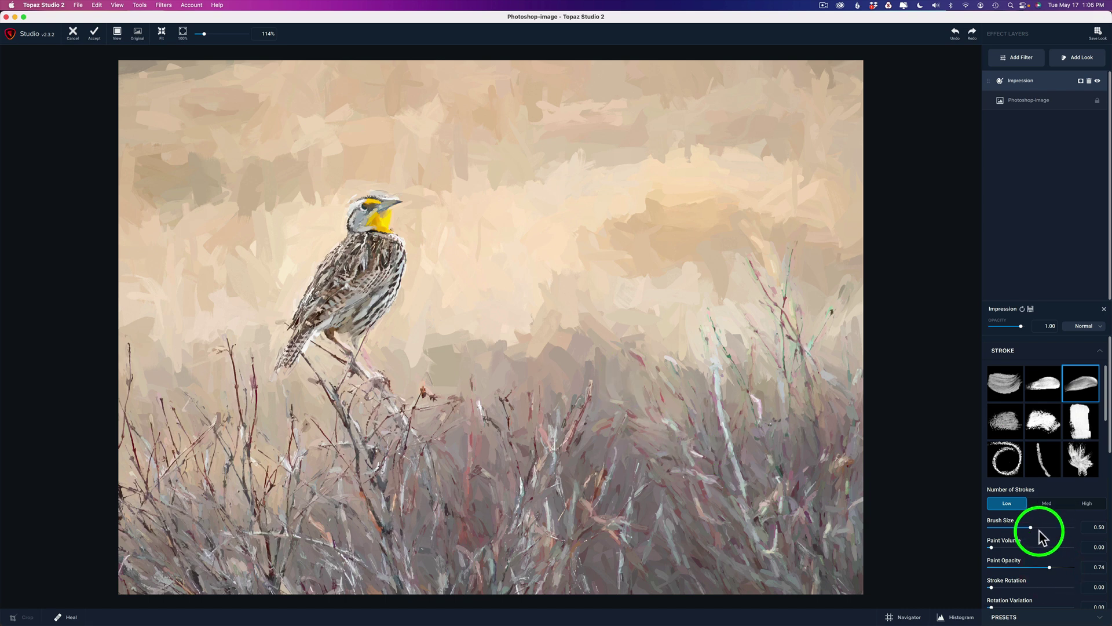
{"action": "left_click_drag", "start_coordinate": [1031, 527], "coordinate": [1024, 526]}
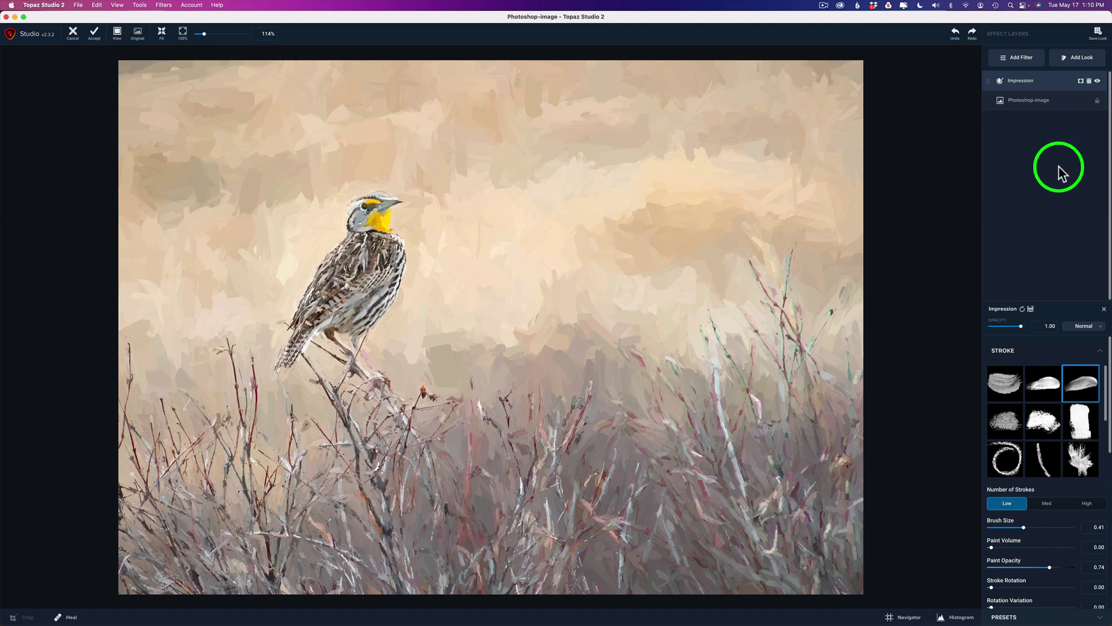
Add an AI ReMix filter above Impression and apply the gray line-drawn woman's portrait style.
{"action": "left_click", "coordinate": [1023, 60]}
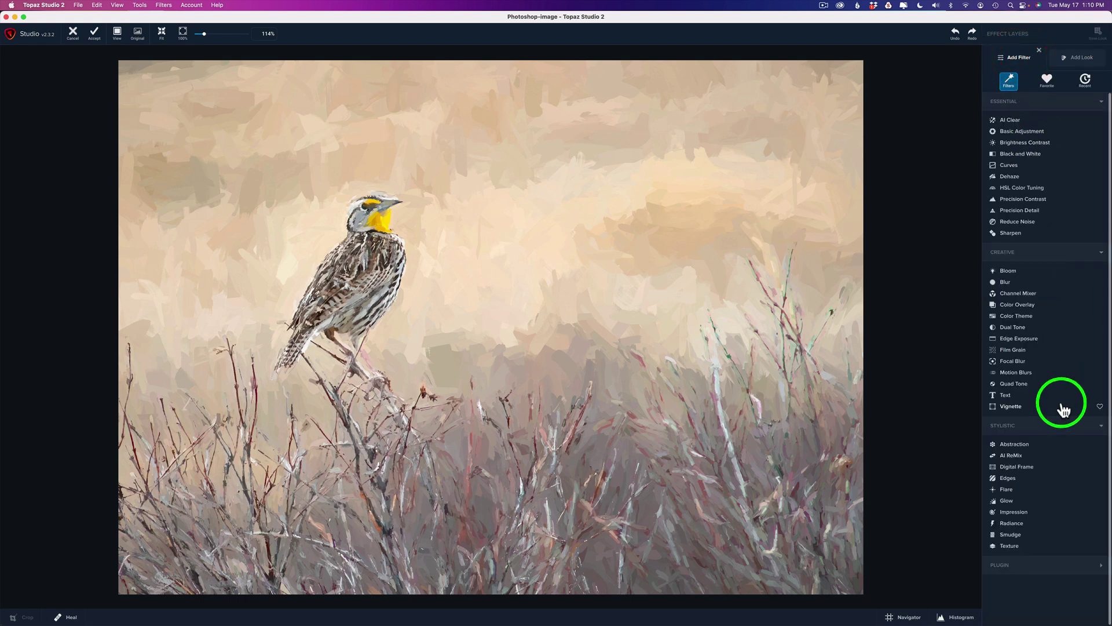
{"action": "left_click", "coordinate": [1011, 455]}
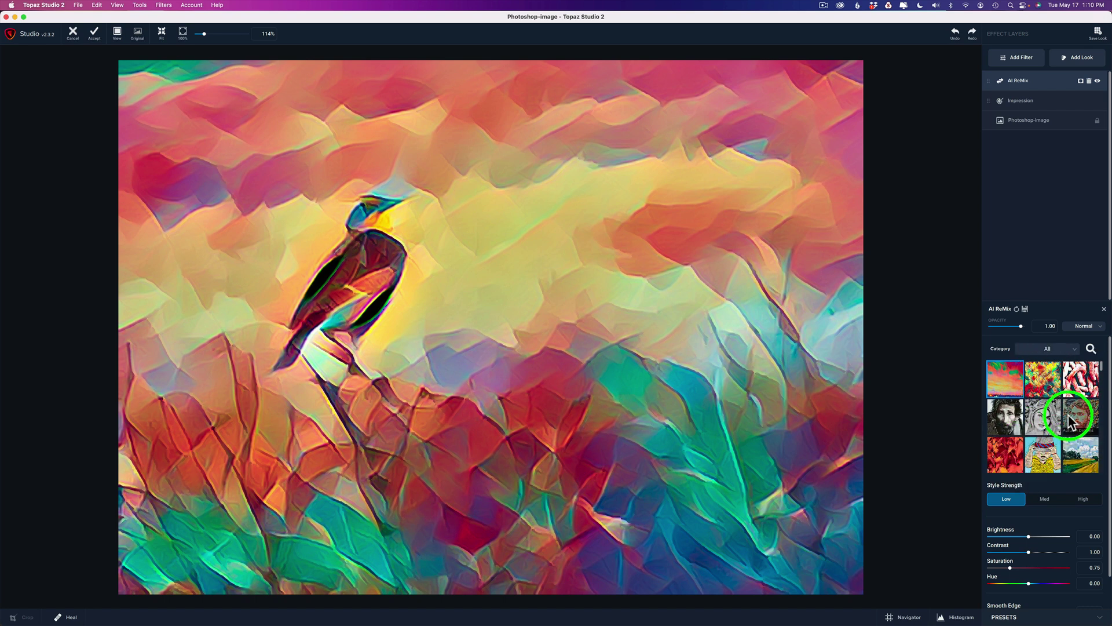
{"action": "left_click", "coordinate": [1043, 418]}
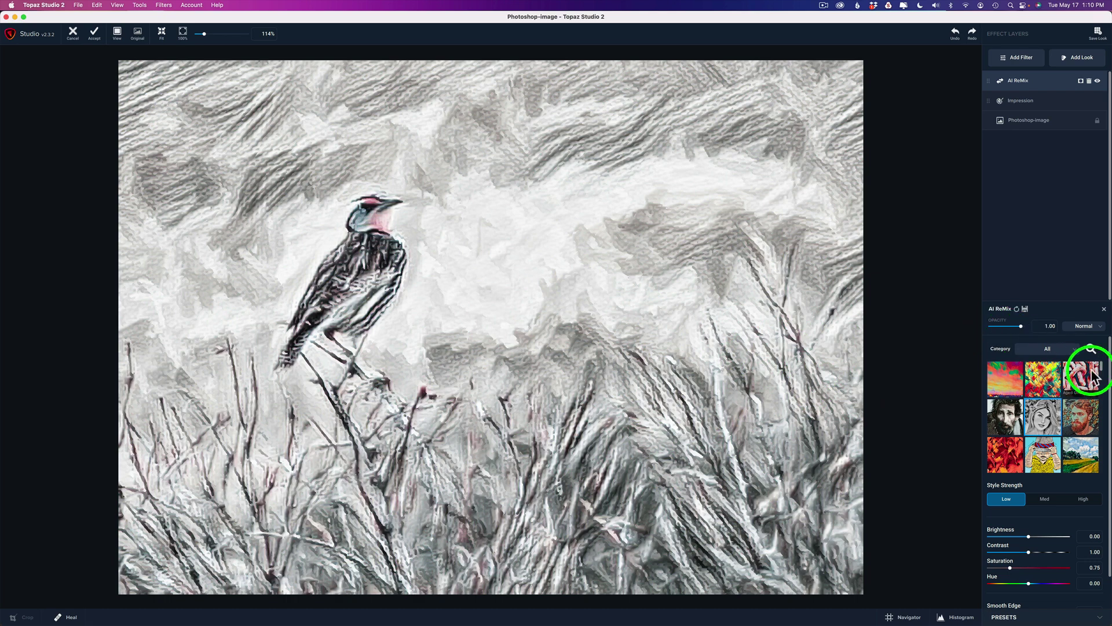
Set the AI ReMix filter's blending mode to Luminosity and reduce its opacity to 0.16.
{"action": "left_click_drag", "start_coordinate": [1108, 385], "coordinate": [1108, 434]}
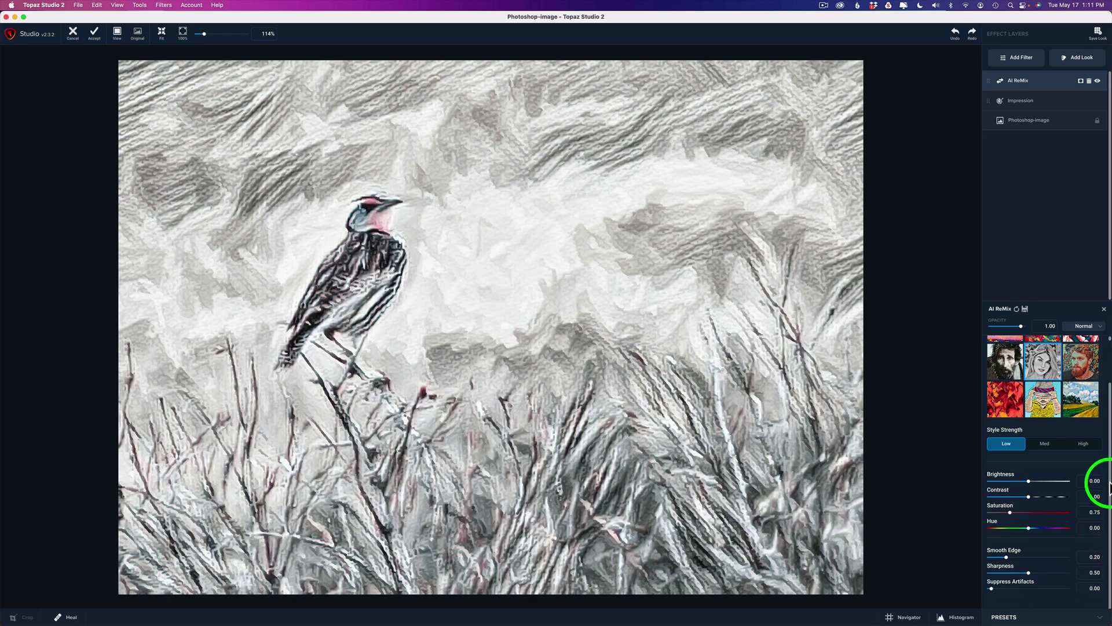
{"action": "scroll", "coordinate": [1107, 480], "scroll_direction": "up", "scroll_amount": 2}
{"action": "left_click", "coordinate": [1101, 329]}
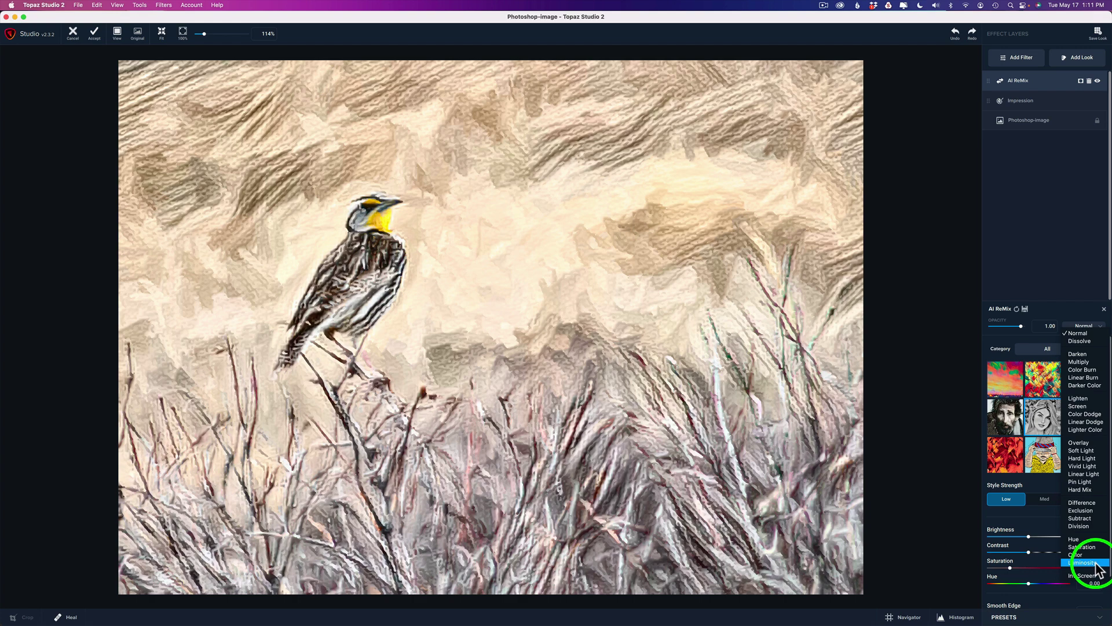
{"action": "left_click", "coordinate": [1089, 562]}
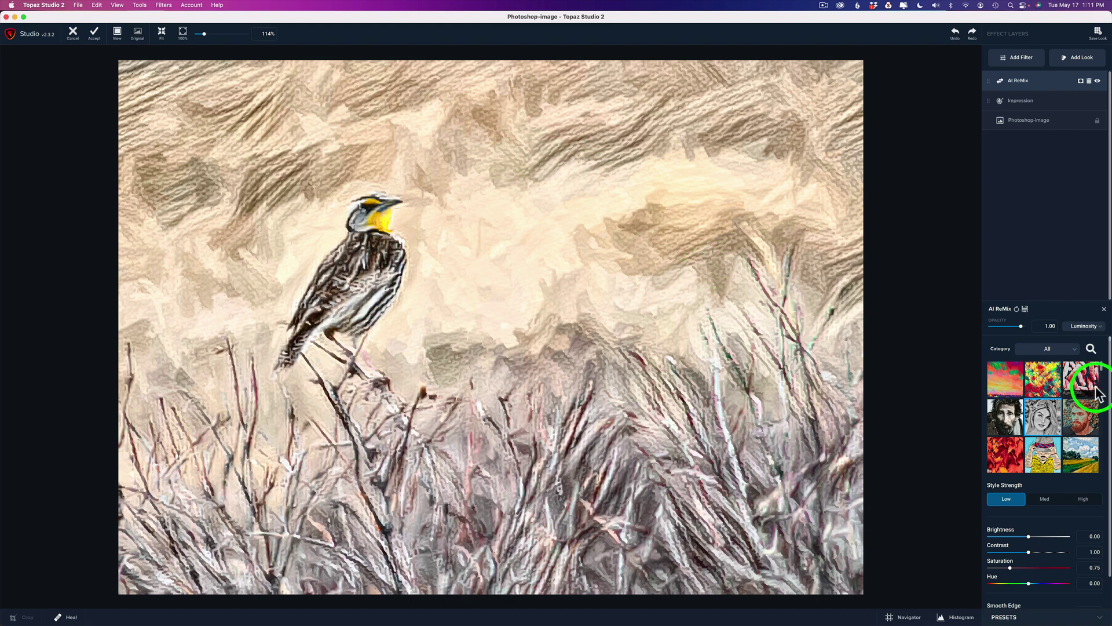
{"action": "left_click_drag", "start_coordinate": [1020, 335], "coordinate": [996, 328]}
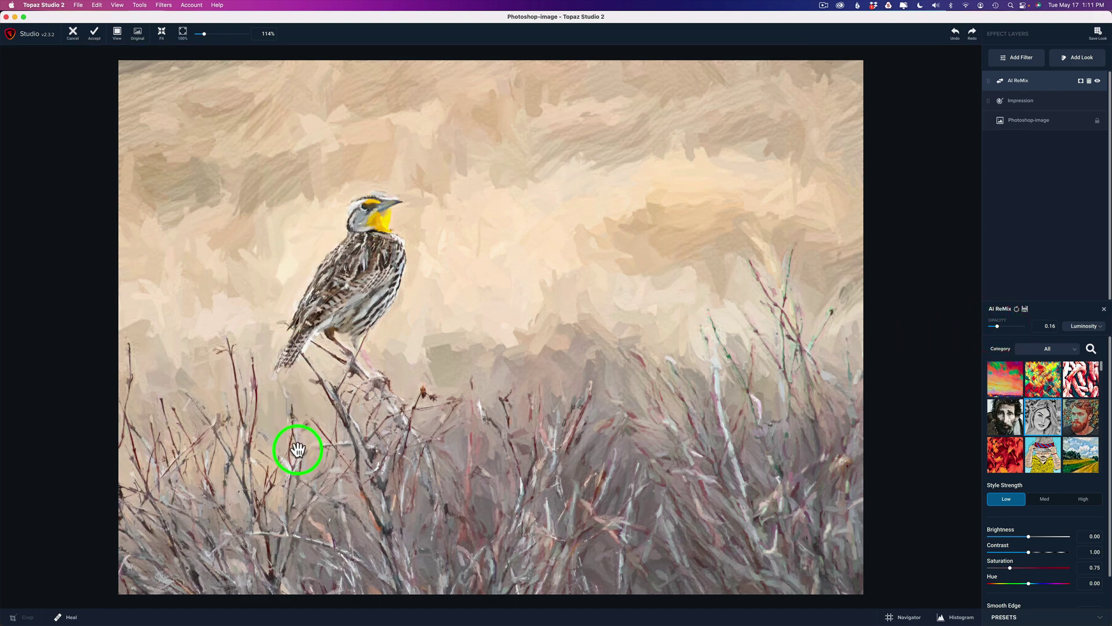
{"action": "left_click", "coordinate": [1099, 84]}
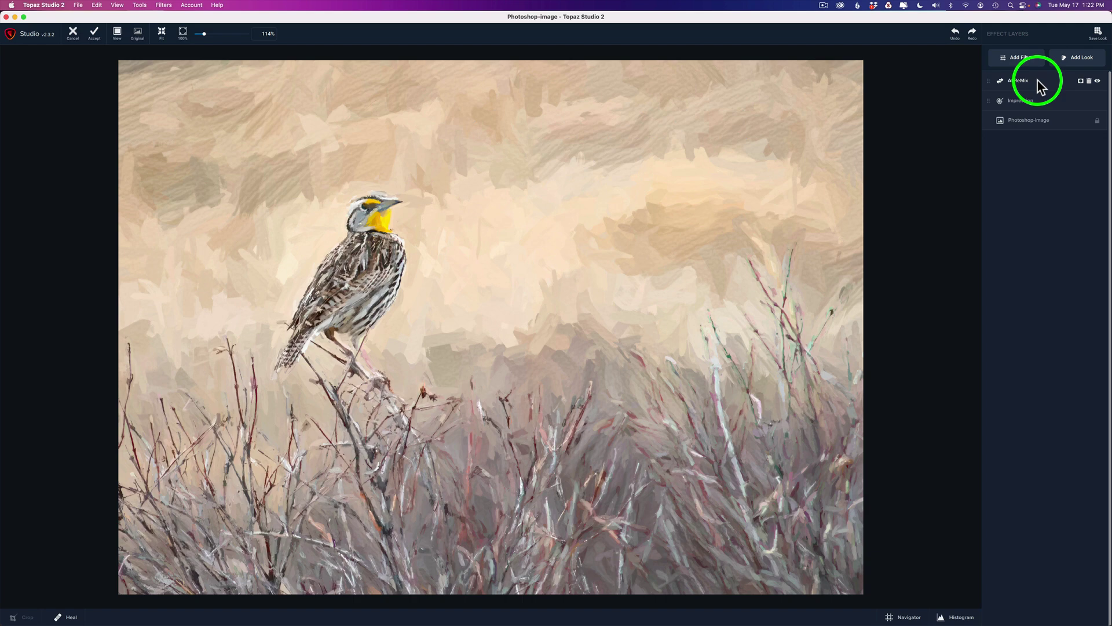
Set the AI ReMix filter's Style Strength to Med, after trying High.
{"action": "left_click", "coordinate": [1038, 81]}
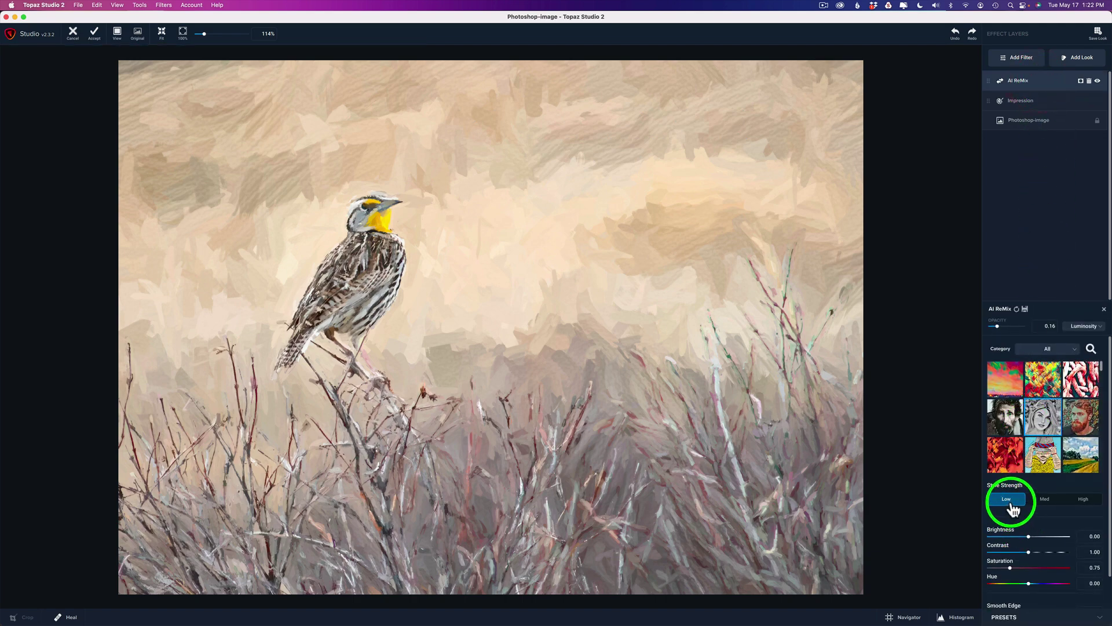
{"action": "left_click", "coordinate": [1046, 504]}
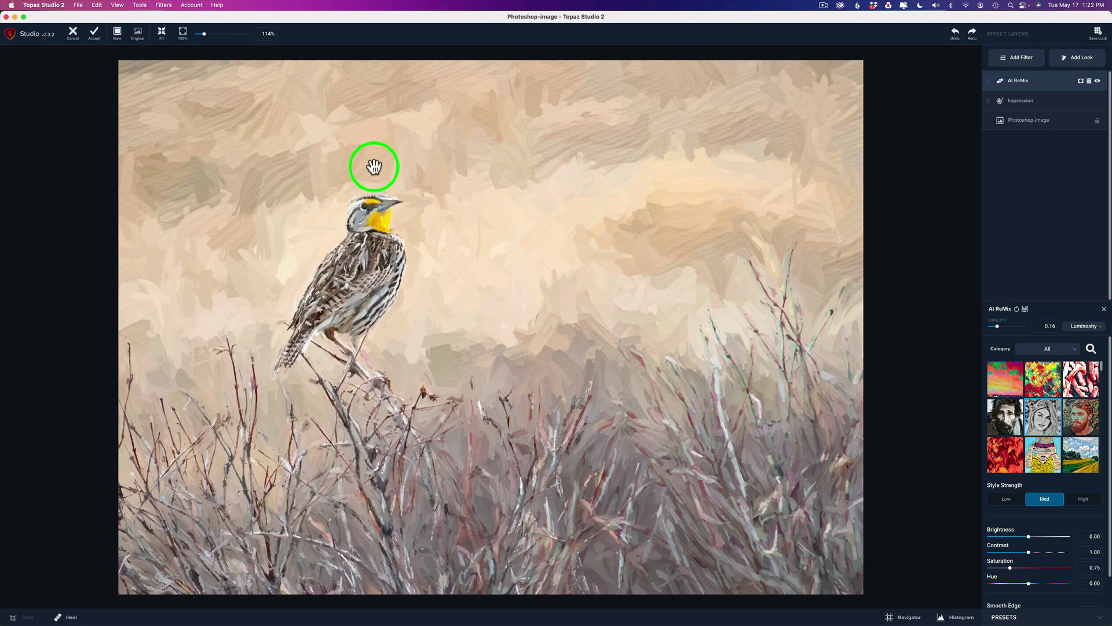
{"action": "left_click", "coordinate": [1085, 498]}
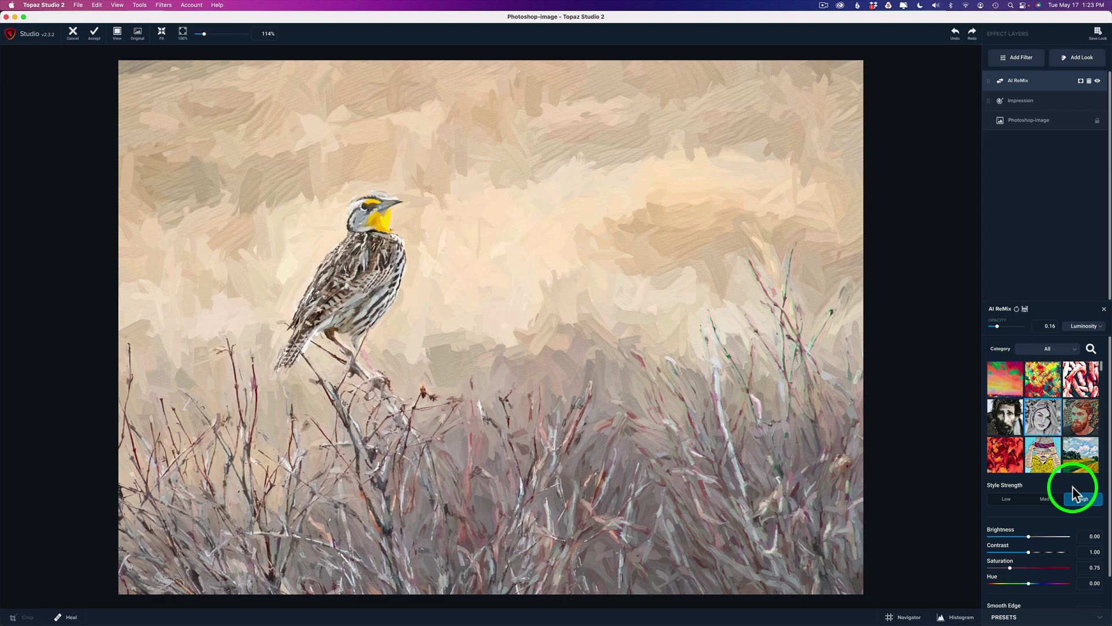
{"action": "left_click", "coordinate": [1044, 498]}
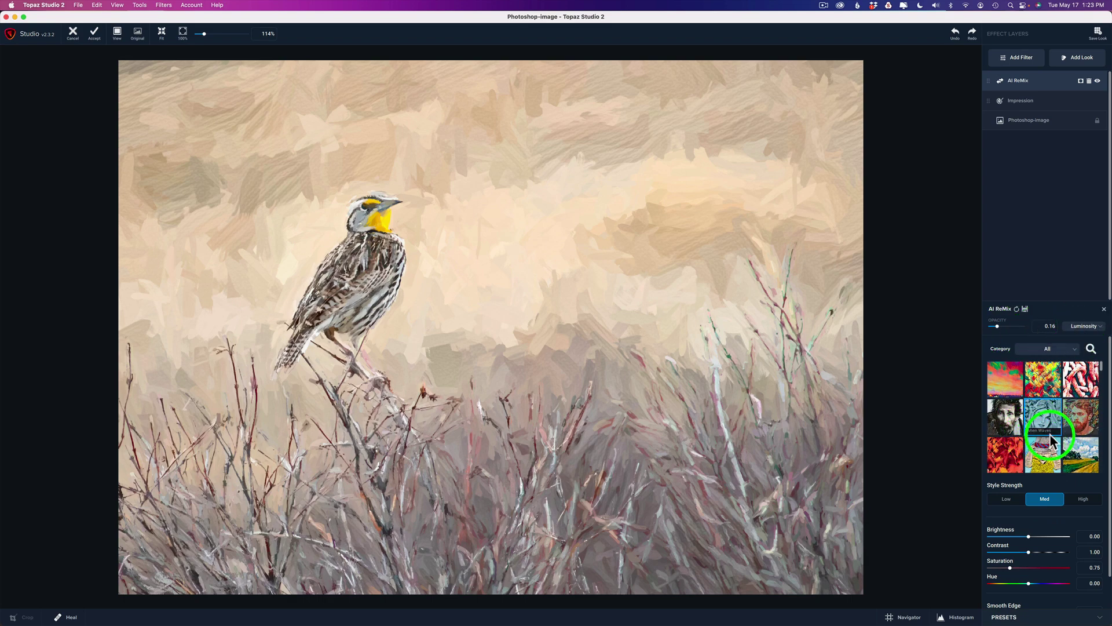
{"action": "scroll", "coordinate": [1064, 427], "scroll_direction": "down", "scroll_amount": 1}
{"action": "scroll", "coordinate": [1064, 427], "scroll_direction": "down", "scroll_amount": 10}
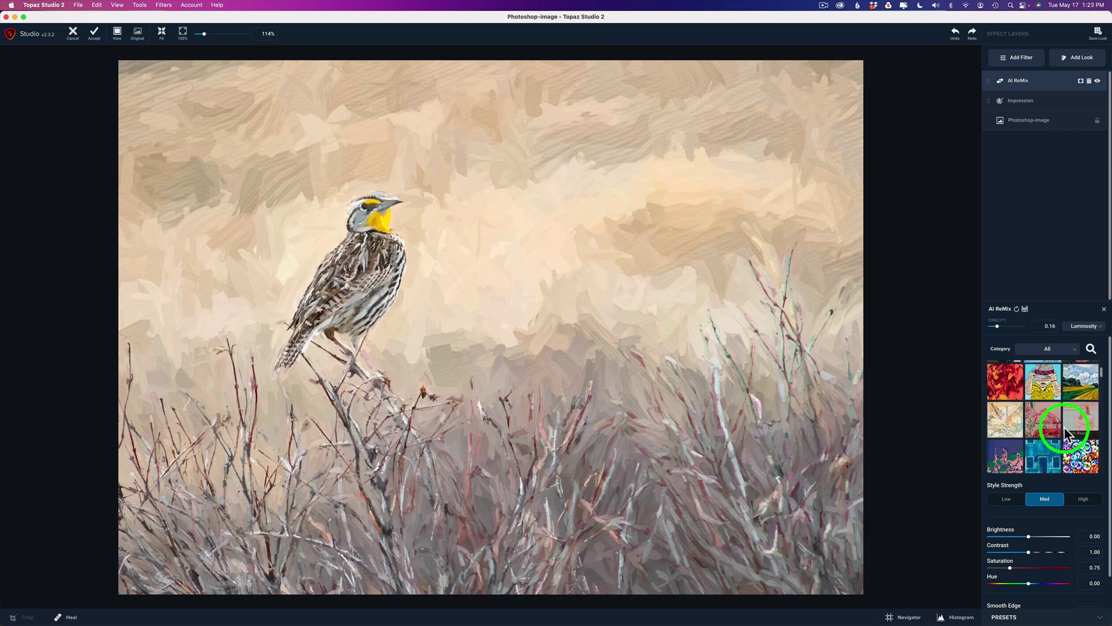
{"action": "scroll", "coordinate": [1065, 428], "scroll_direction": "down", "scroll_amount": 10}
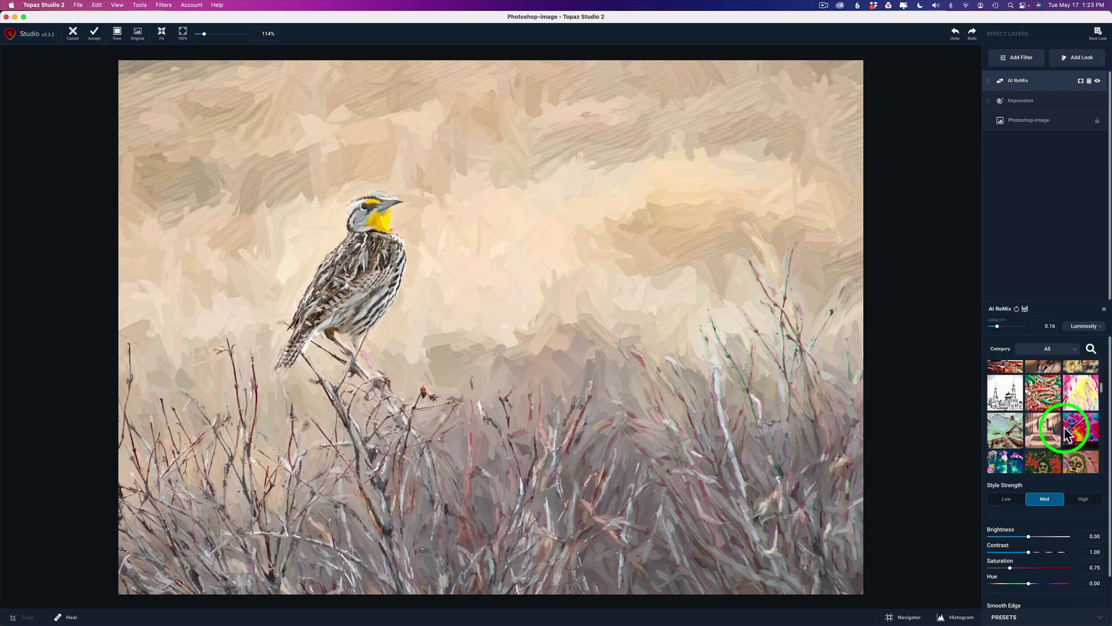
{"action": "scroll", "coordinate": [1064, 430], "scroll_direction": "down", "scroll_amount": 8}
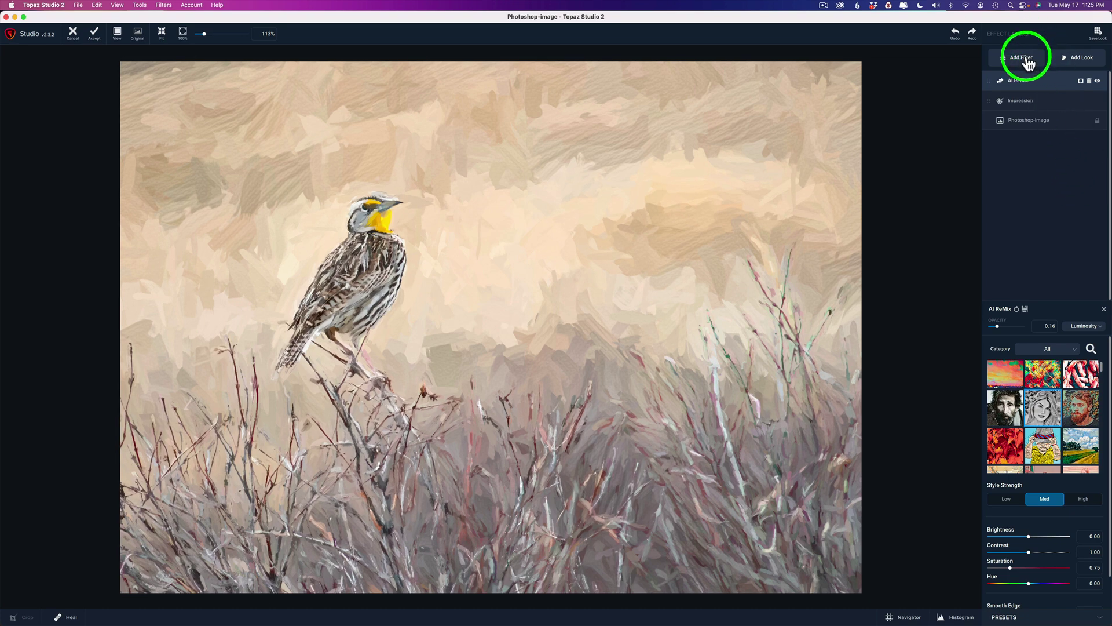
Add a second AI ReMix filter above the existing one.
{"action": "left_click", "coordinate": [1025, 57]}
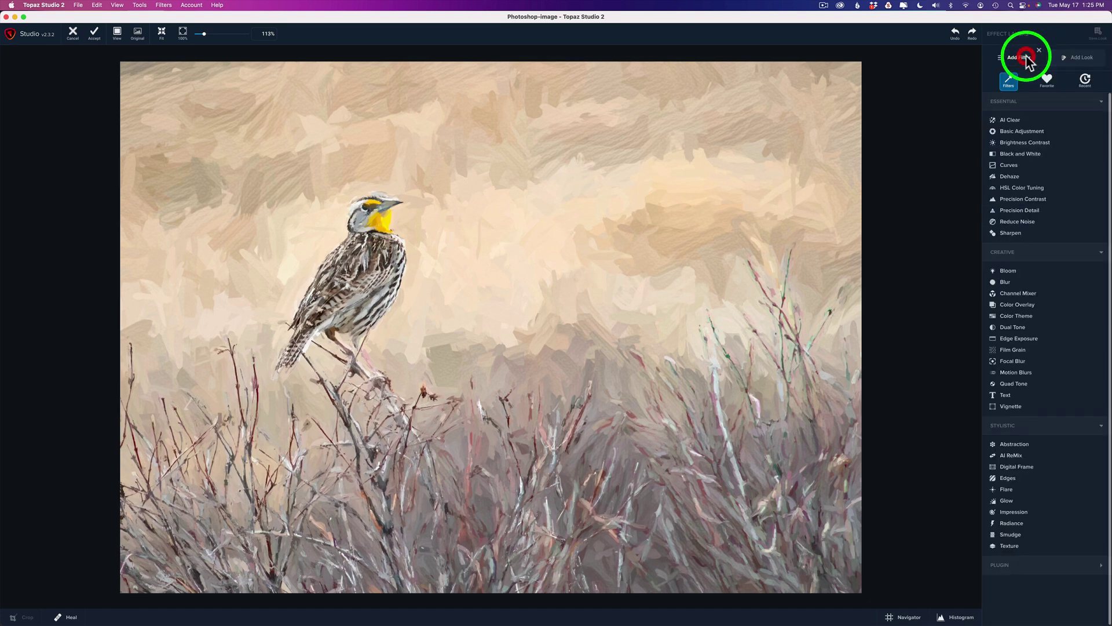
{"action": "left_click", "coordinate": [1032, 457]}
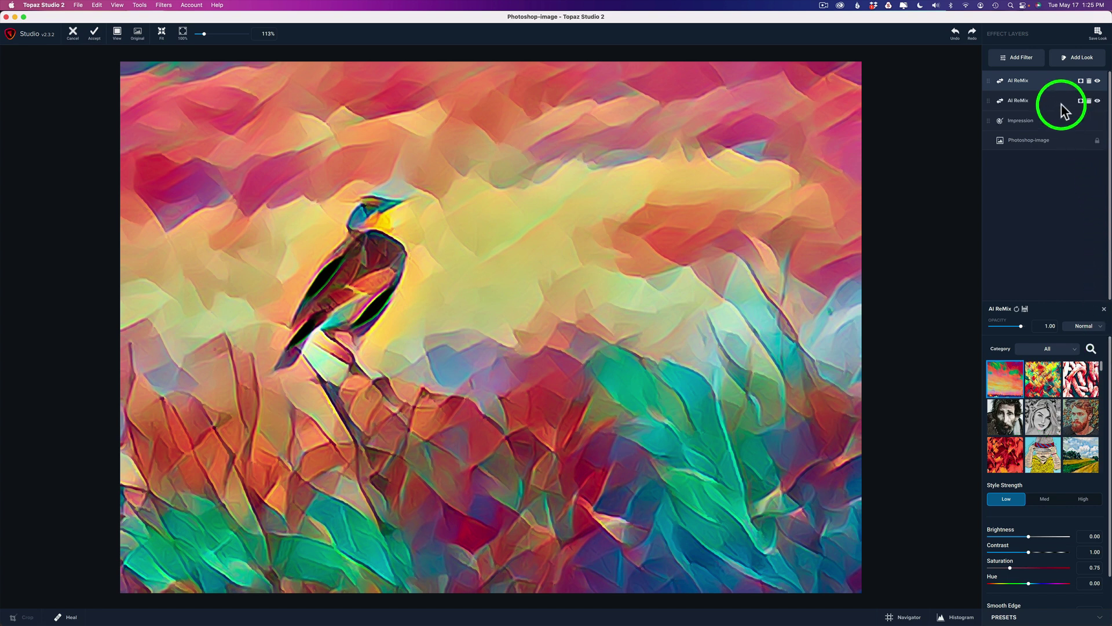
Try the second style in the first row with Multiply blending at 0.18 opacity, and restore Normal blending at 1.00 opacity.
{"action": "left_click", "coordinate": [1045, 379]}
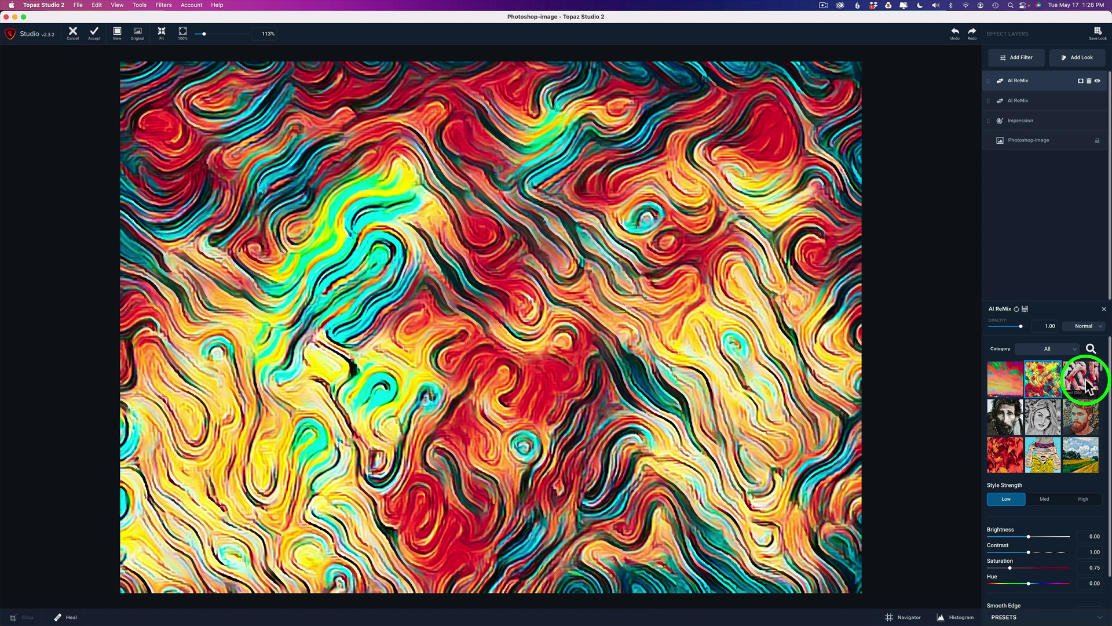
{"action": "left_click_drag", "start_coordinate": [1017, 325], "coordinate": [997, 327]}
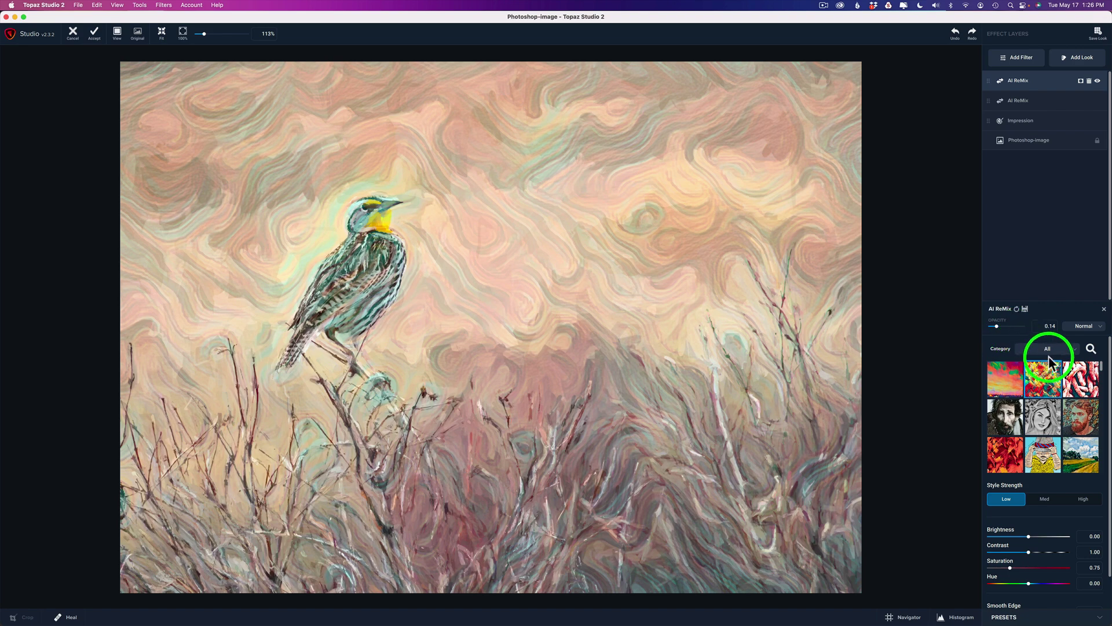
{"action": "left_click", "coordinate": [1084, 329]}
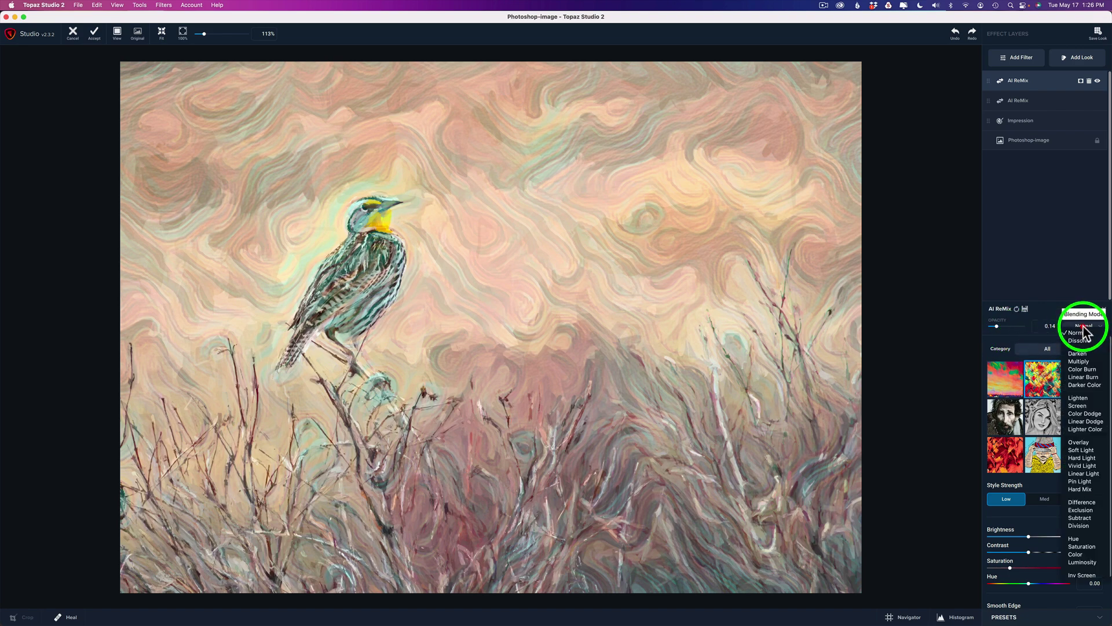
{"action": "left_click", "coordinate": [1082, 362]}
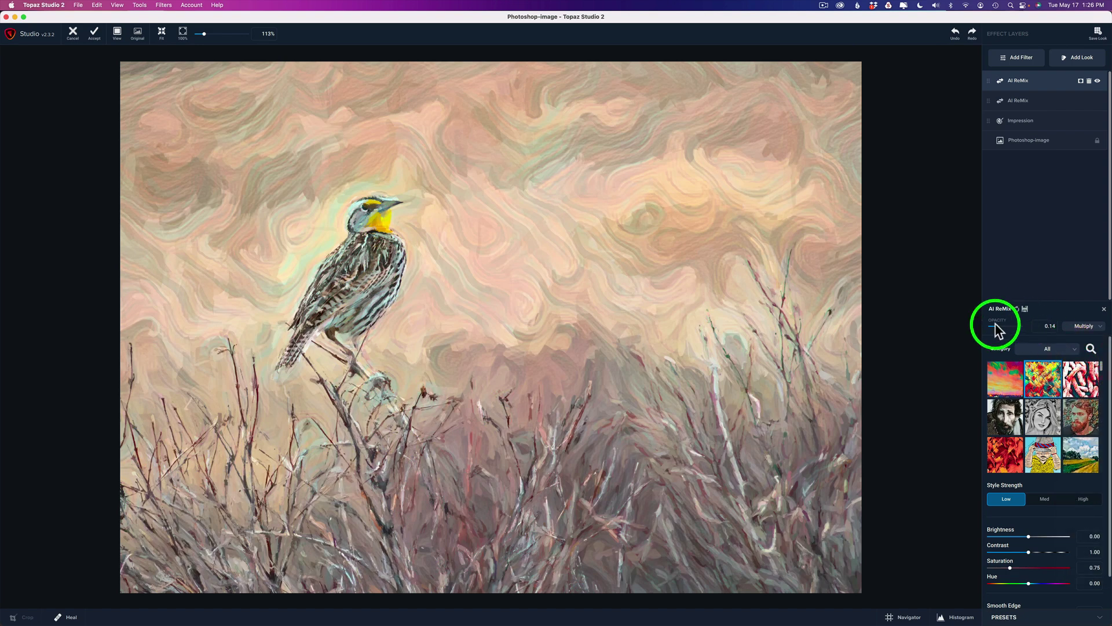
{"action": "left_click_drag", "start_coordinate": [996, 326], "coordinate": [1000, 331]}
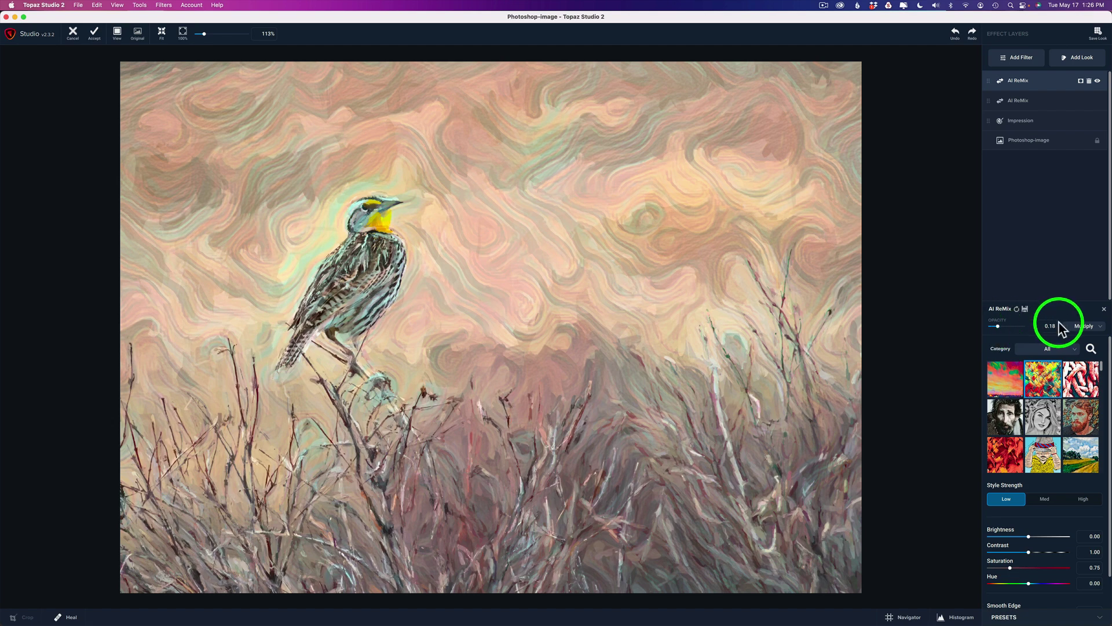
{"action": "left_click", "coordinate": [1097, 325]}
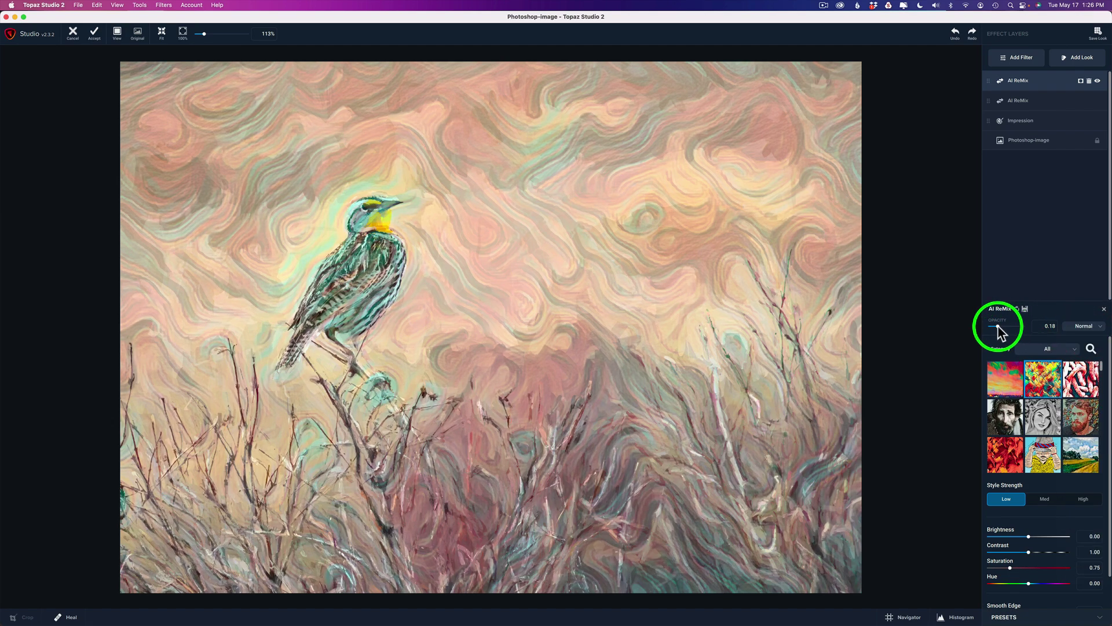
{"action": "left_click_drag", "start_coordinate": [997, 327], "coordinate": [1042, 323]}
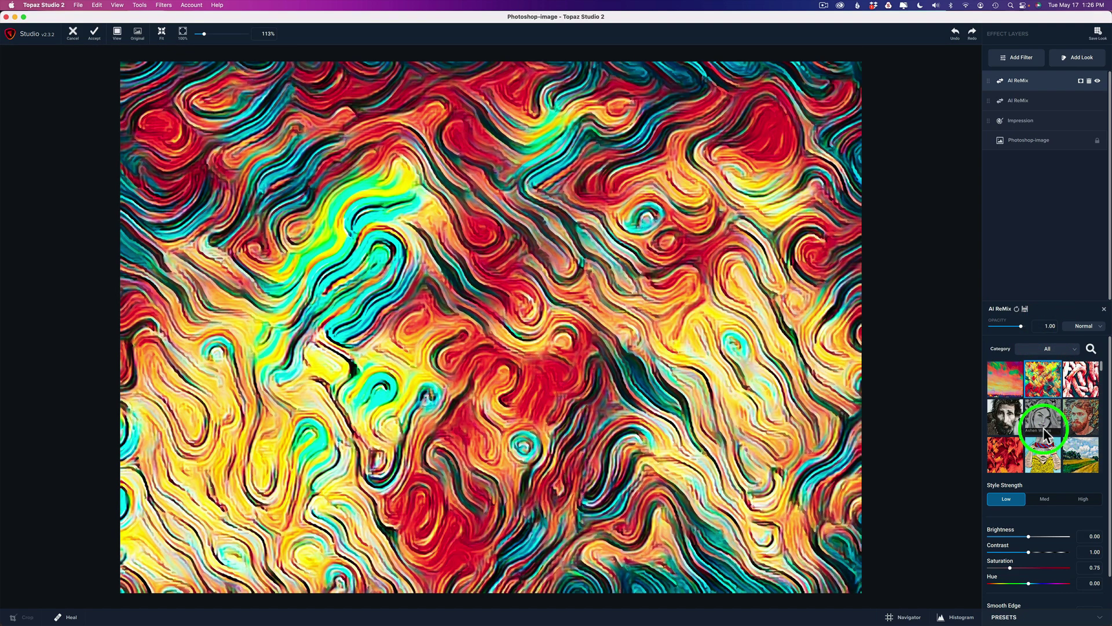
Apply the middle style of the third row to the upper AI ReMix, with 0.27 opacity and 1.23 saturation, and compare without the filter.
{"action": "left_click", "coordinate": [1044, 468]}
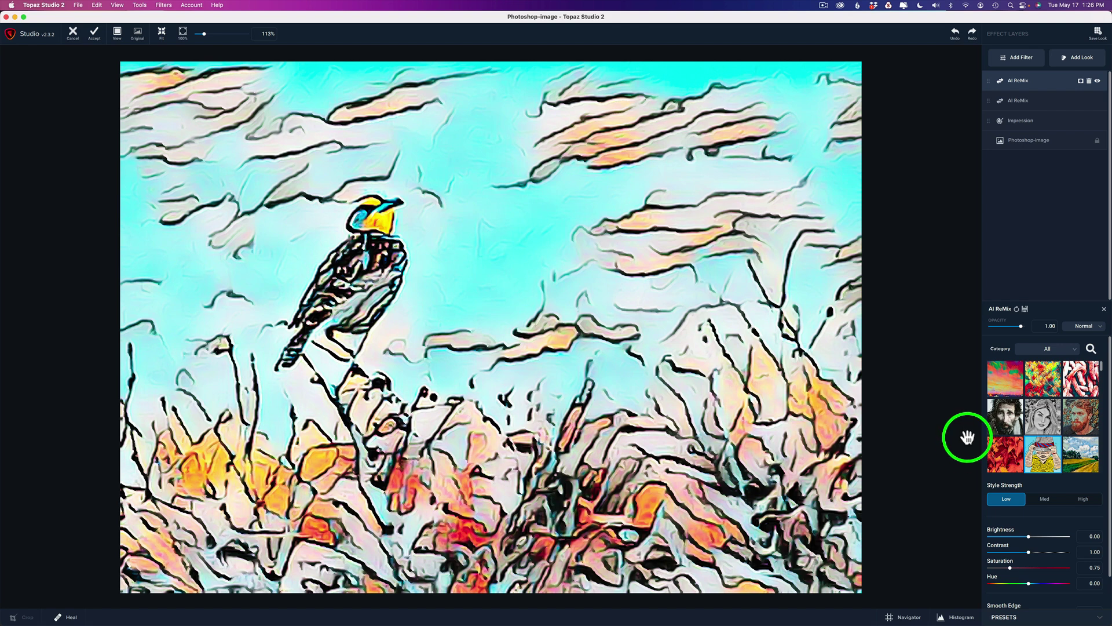
{"action": "left_click_drag", "start_coordinate": [1022, 326], "coordinate": [1001, 328]}
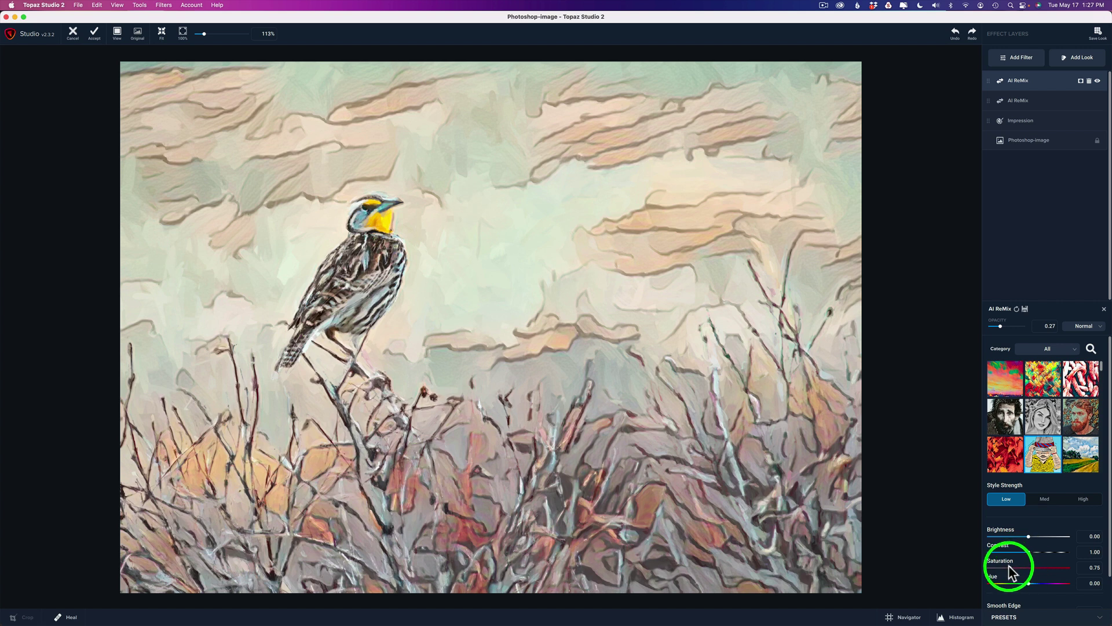
{"action": "left_click_drag", "start_coordinate": [1009, 564], "coordinate": [1022, 559]}
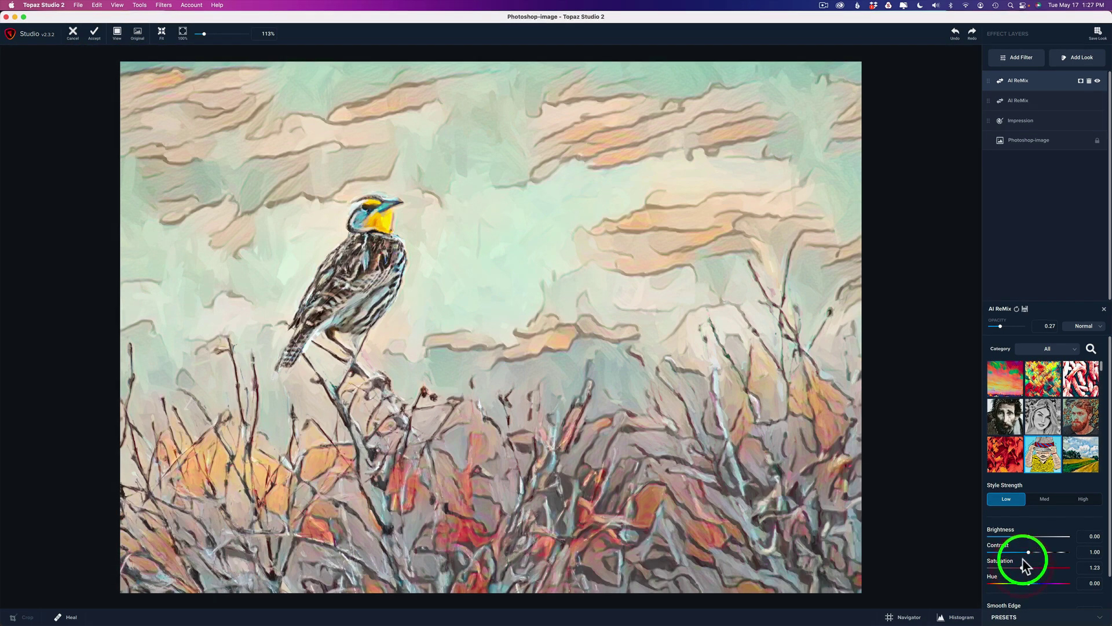
{"action": "left_click", "coordinate": [1098, 81]}
{"action": "left_click", "coordinate": [1098, 82]}
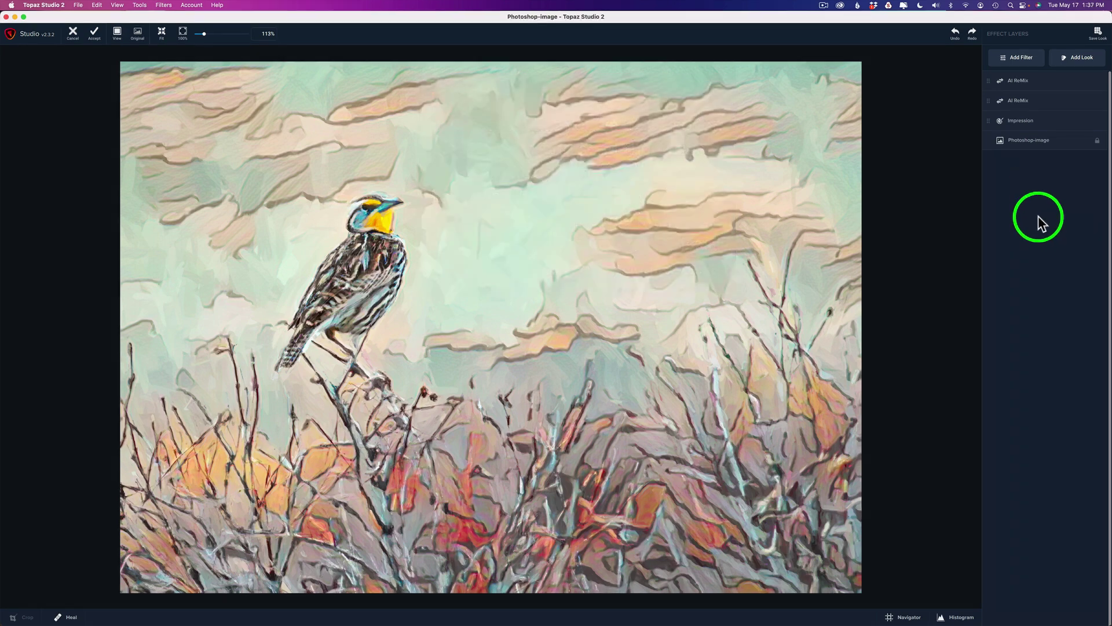
Add a second Impression filter on top of the stack with 0.91 paint opacity and 0.02 paint volume.
{"action": "left_click", "coordinate": [1020, 57]}
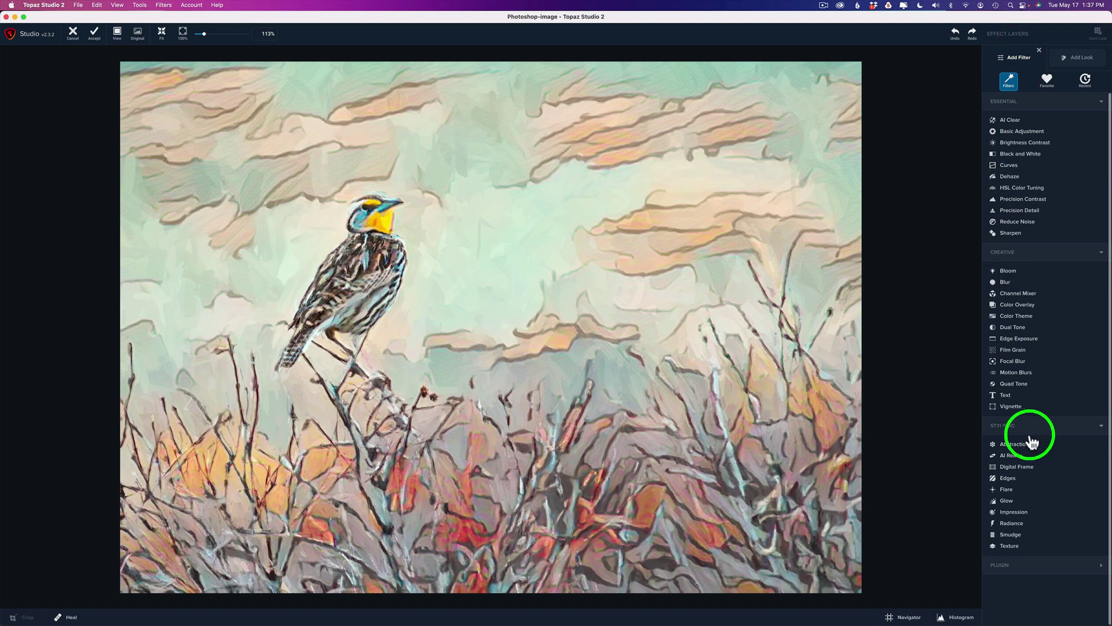
{"action": "left_click", "coordinate": [1017, 512]}
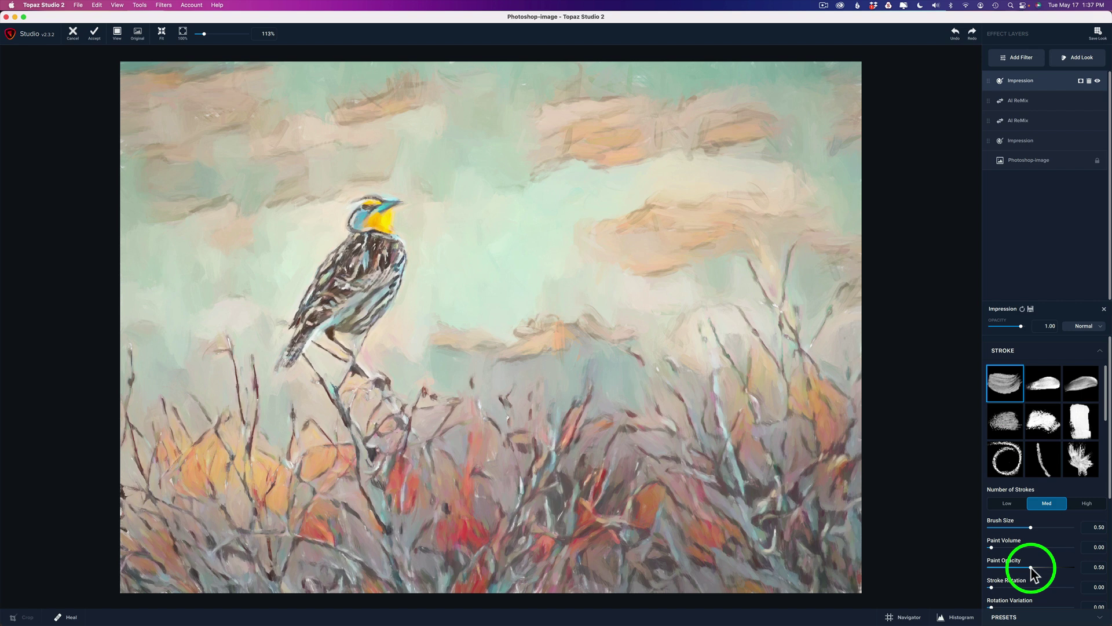
{"action": "left_click_drag", "start_coordinate": [1032, 569], "coordinate": [1060, 572]}
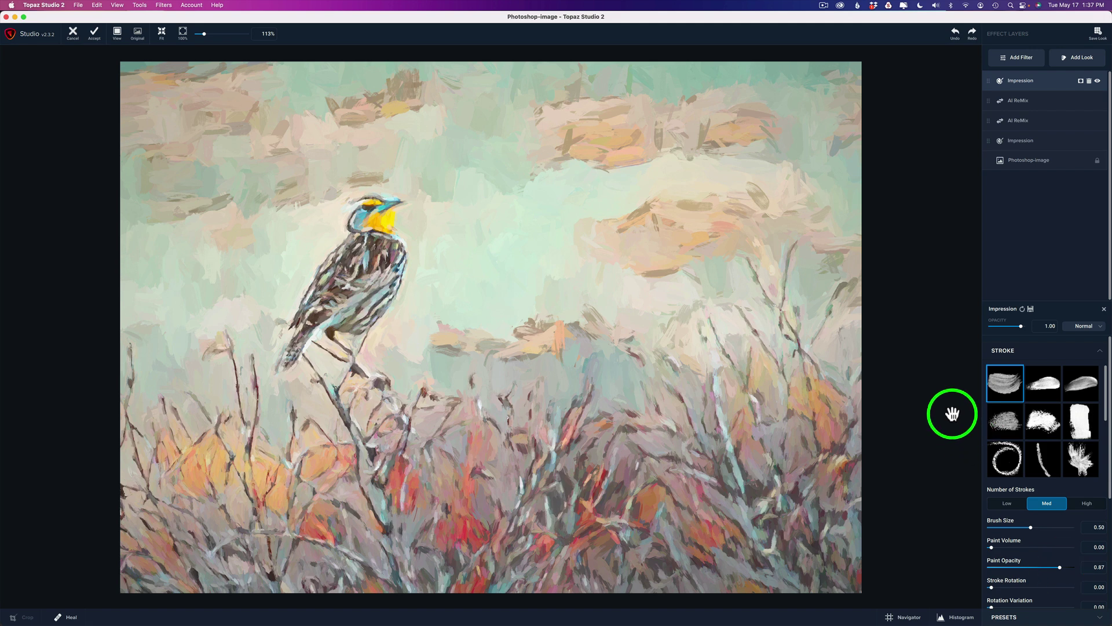
{"action": "scroll", "coordinate": [1095, 492], "scroll_direction": "down", "scroll_amount": 1}
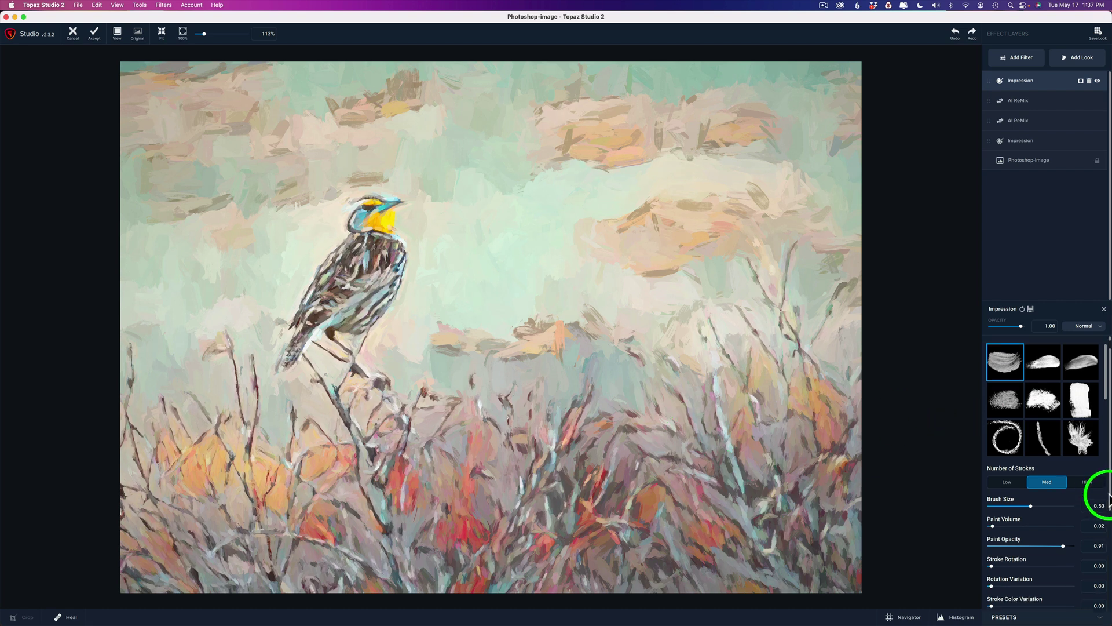
Set the upper Impression filter's Spill to -0.38, after trying it near its maximum of 0.99.
{"action": "scroll", "coordinate": [1110, 533], "scroll_direction": "down", "scroll_amount": 3}
{"action": "scroll", "coordinate": [1110, 533], "scroll_direction": "down", "scroll_amount": 1}
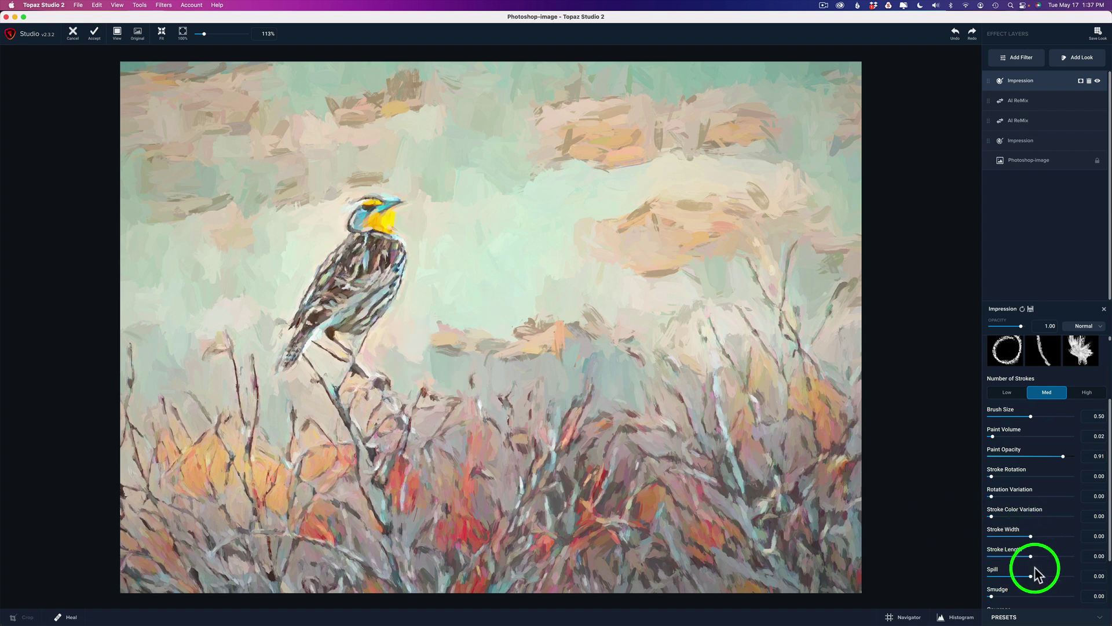
{"action": "left_click_drag", "start_coordinate": [1034, 571], "coordinate": [1075, 576]}
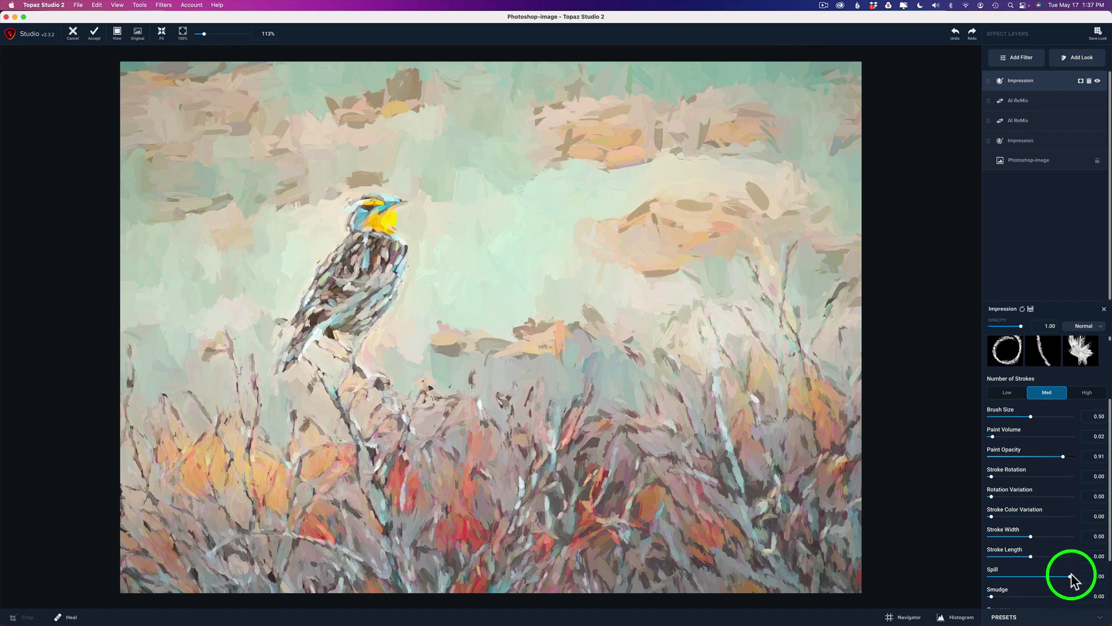
{"action": "left_click", "coordinate": [1071, 577]}
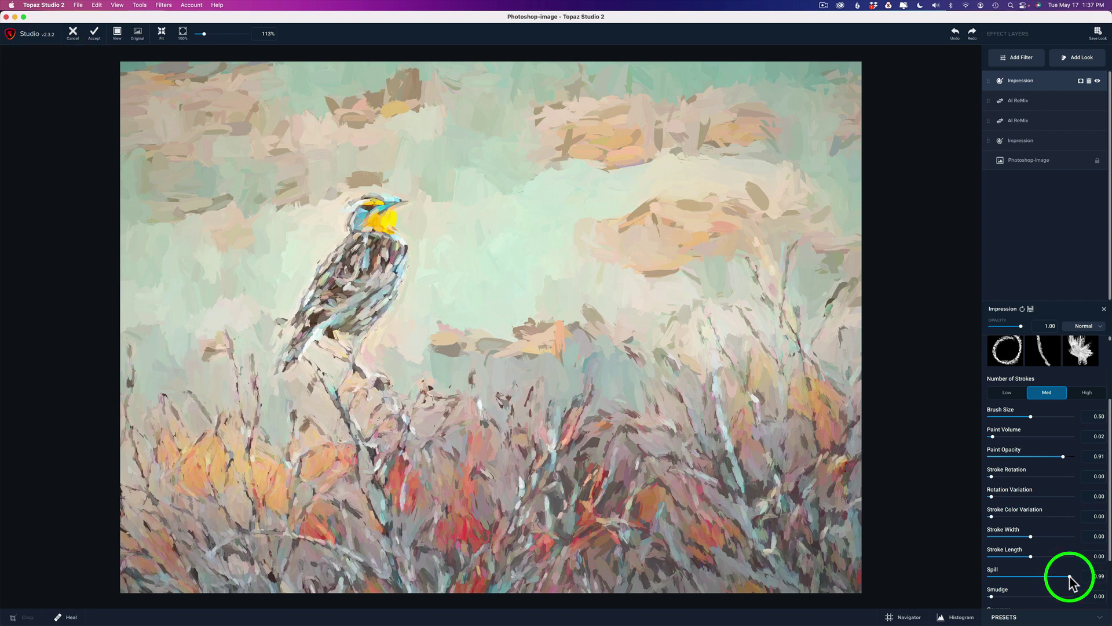
{"action": "left_click_drag", "start_coordinate": [1071, 577], "coordinate": [1017, 578]}
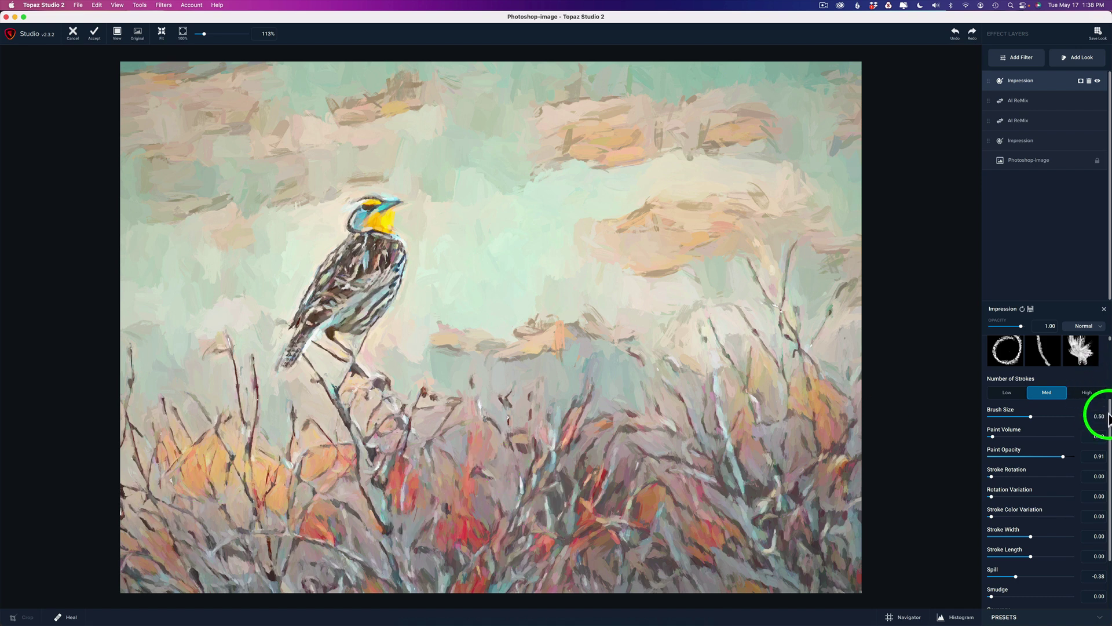
Set the upper Impression filter's texture background type to Original and compare the image with the filter off and on.
{"action": "left_click_drag", "start_coordinate": [1108, 417], "coordinate": [1095, 566]}
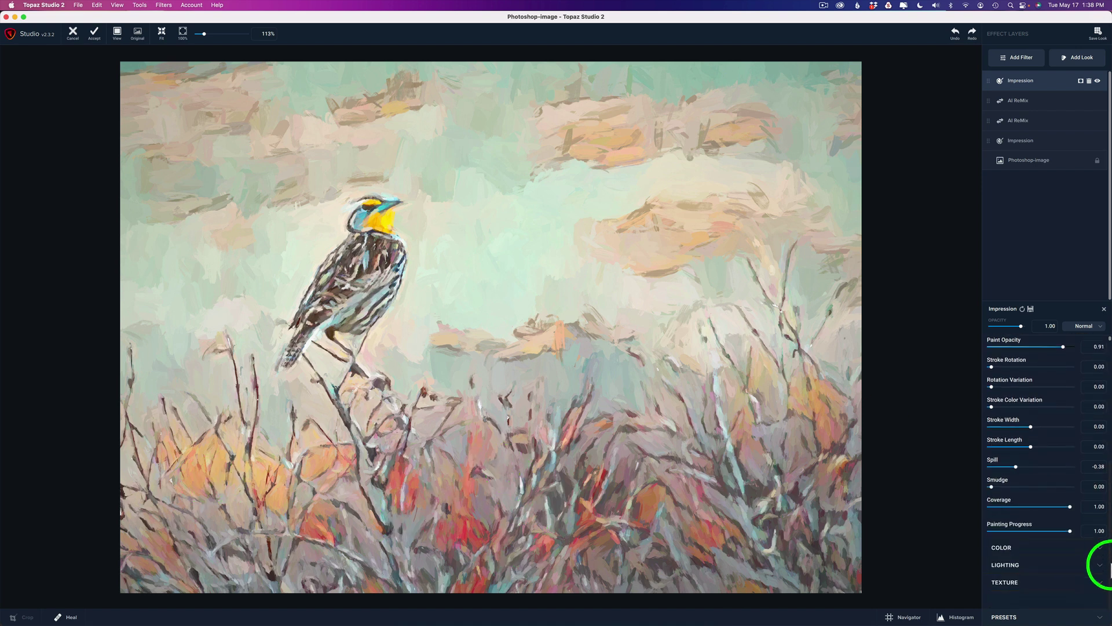
{"action": "left_click", "coordinate": [1100, 583]}
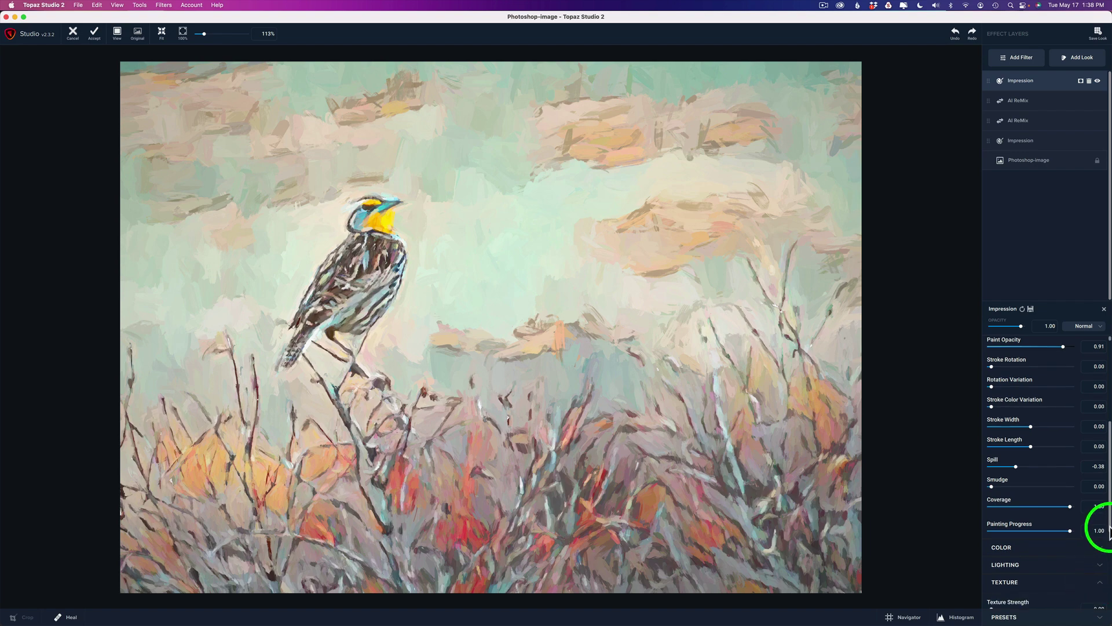
{"action": "scroll", "coordinate": [1109, 534], "scroll_direction": "down", "scroll_amount": 5}
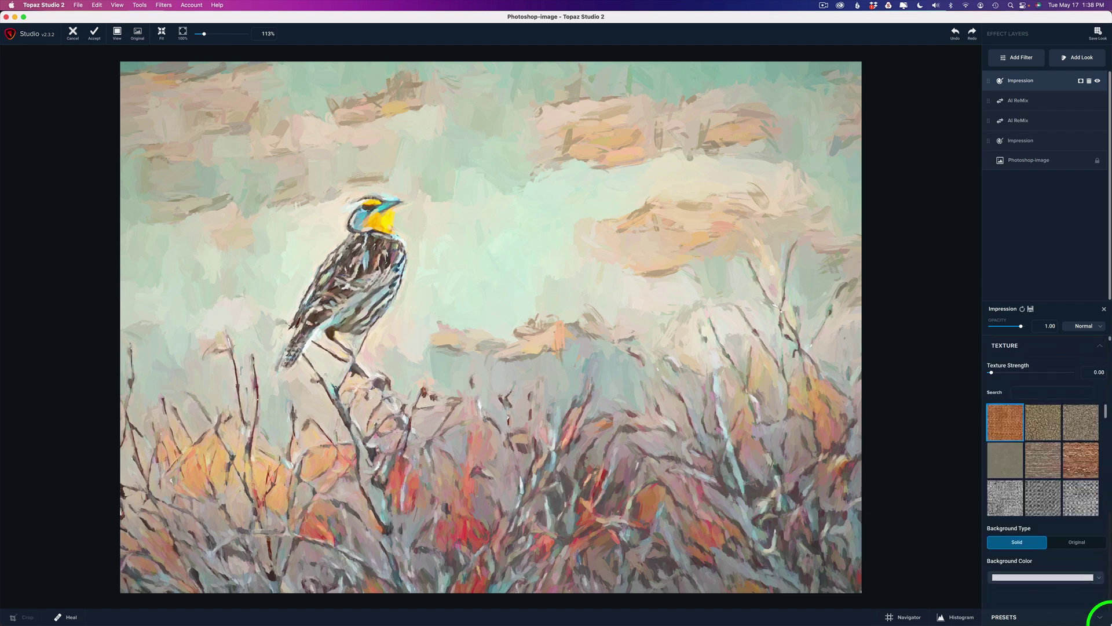
{"action": "left_click", "coordinate": [1081, 544]}
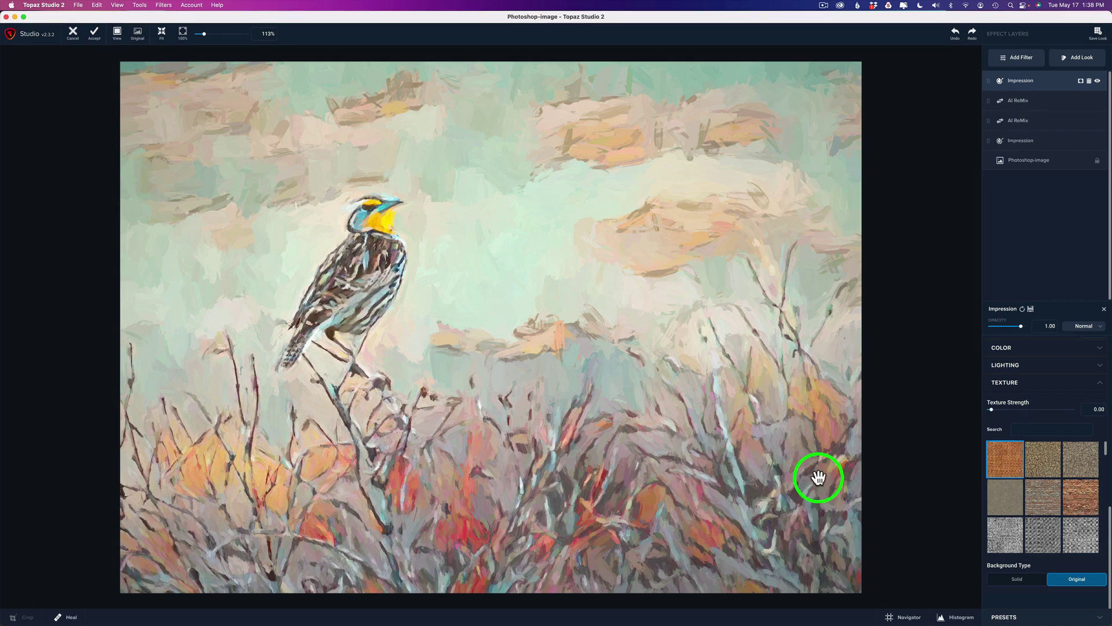
{"action": "left_click", "coordinate": [1098, 82]}
{"action": "left_click", "coordinate": [1097, 82]}
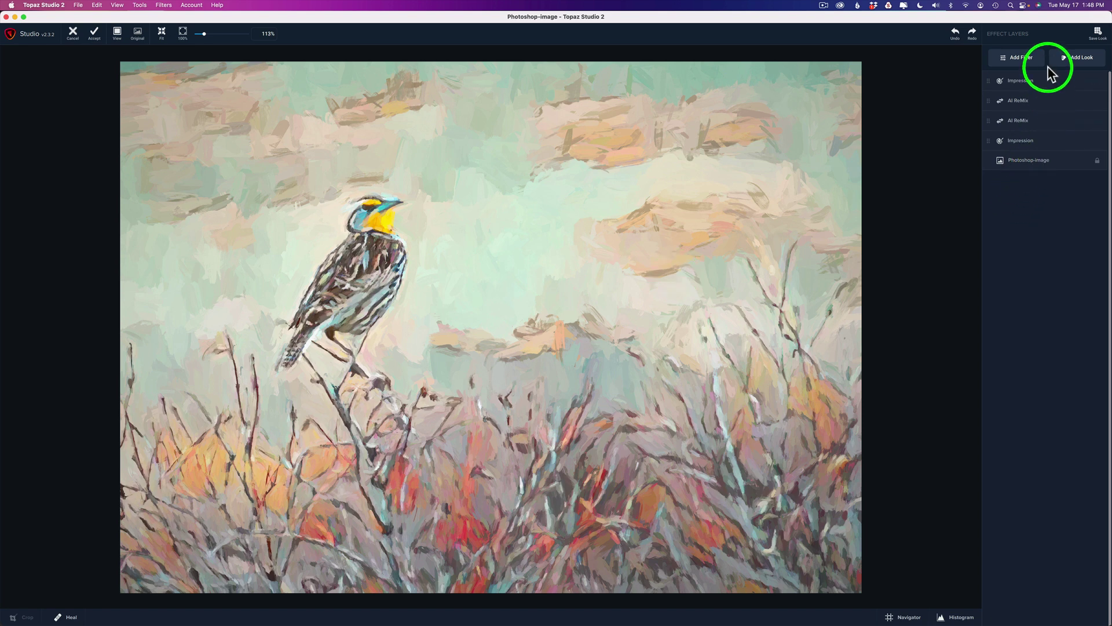
Set the upper Impression filter's Number of Strokes to Low, after trying High.
{"action": "left_click", "coordinate": [1043, 89]}
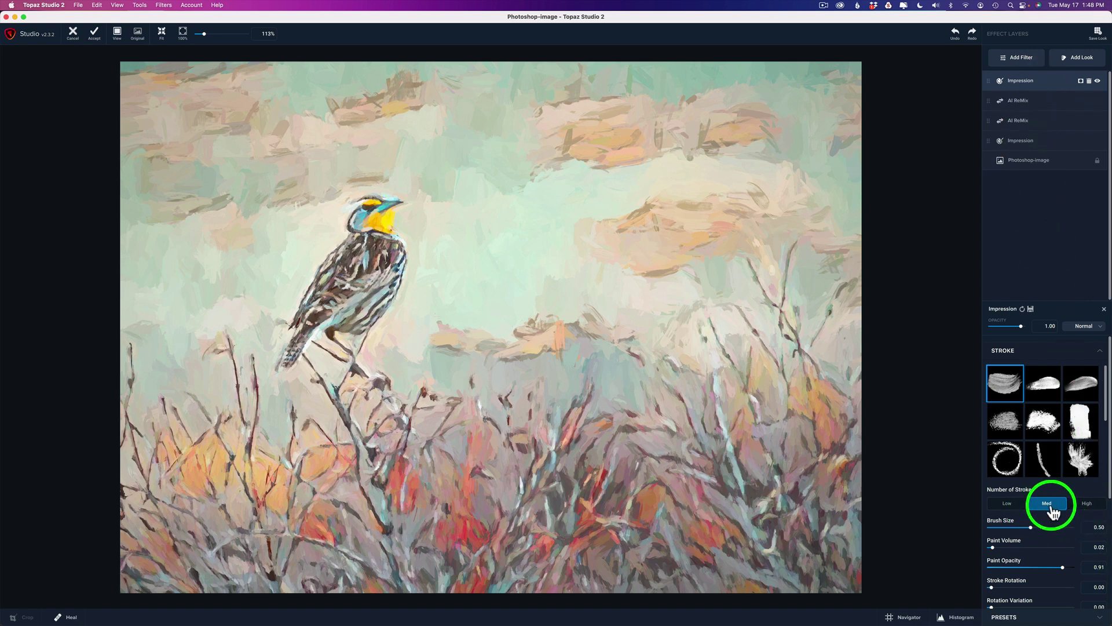
{"action": "left_click", "coordinate": [1087, 506]}
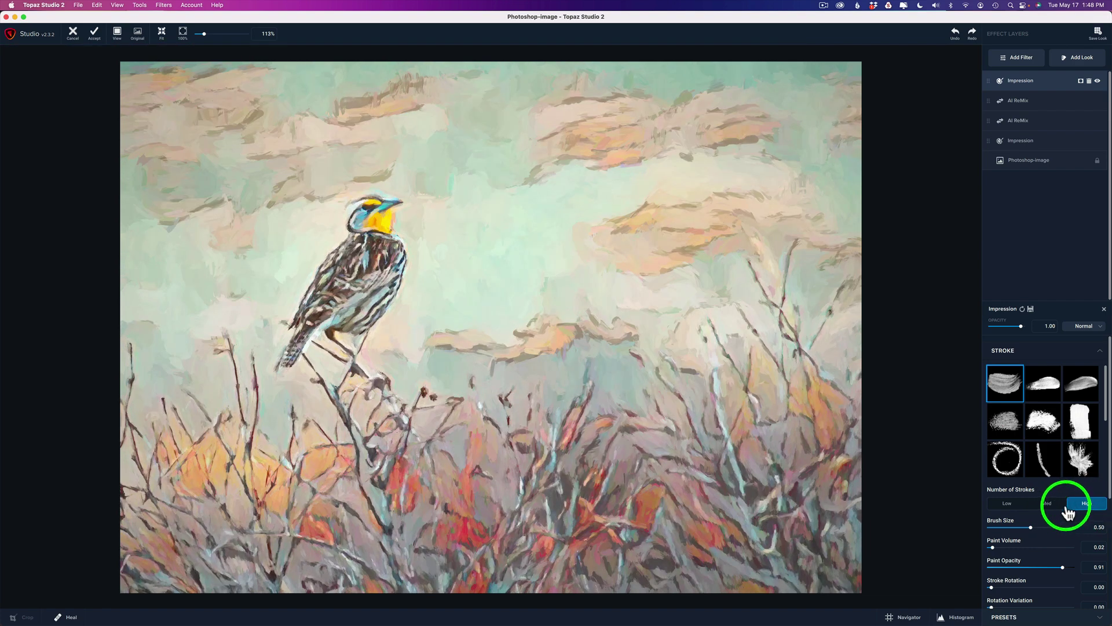
{"action": "left_click", "coordinate": [1010, 506]}
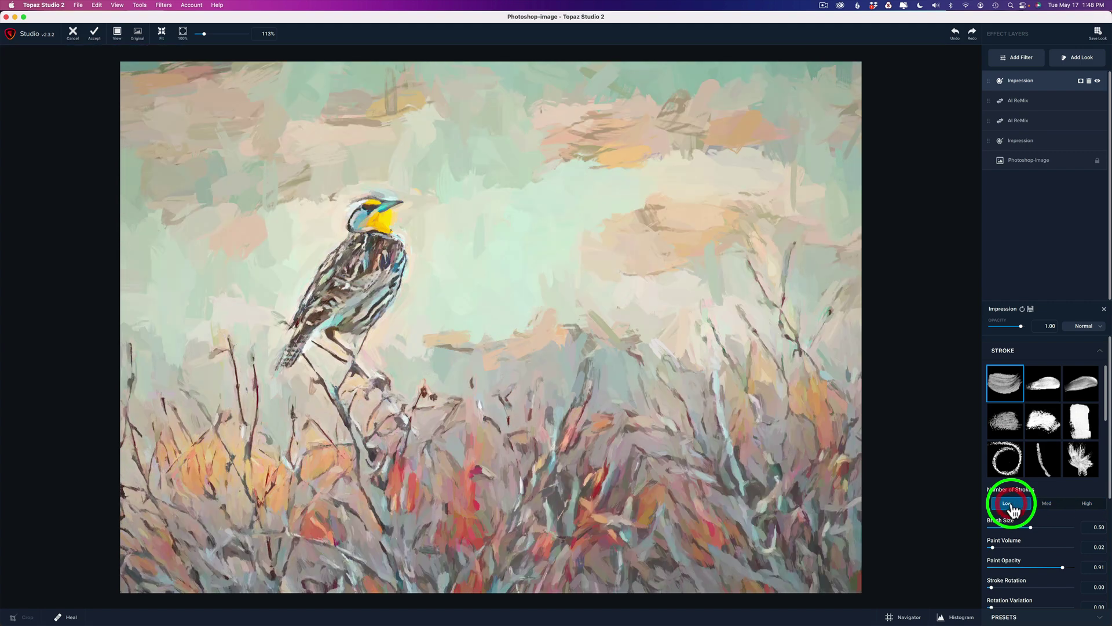
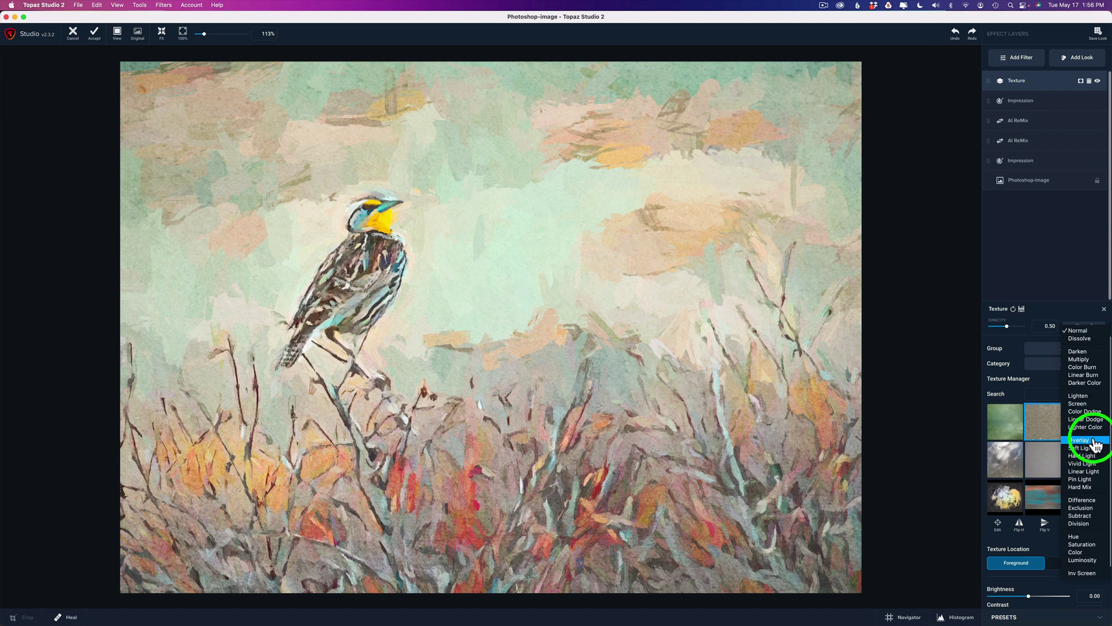
Blend the Texture filter with Multiply at 0.53 opacity, after trying Overlay at 1.00, and compare the image without the texture.
{"action": "left_click", "coordinate": [1094, 440]}
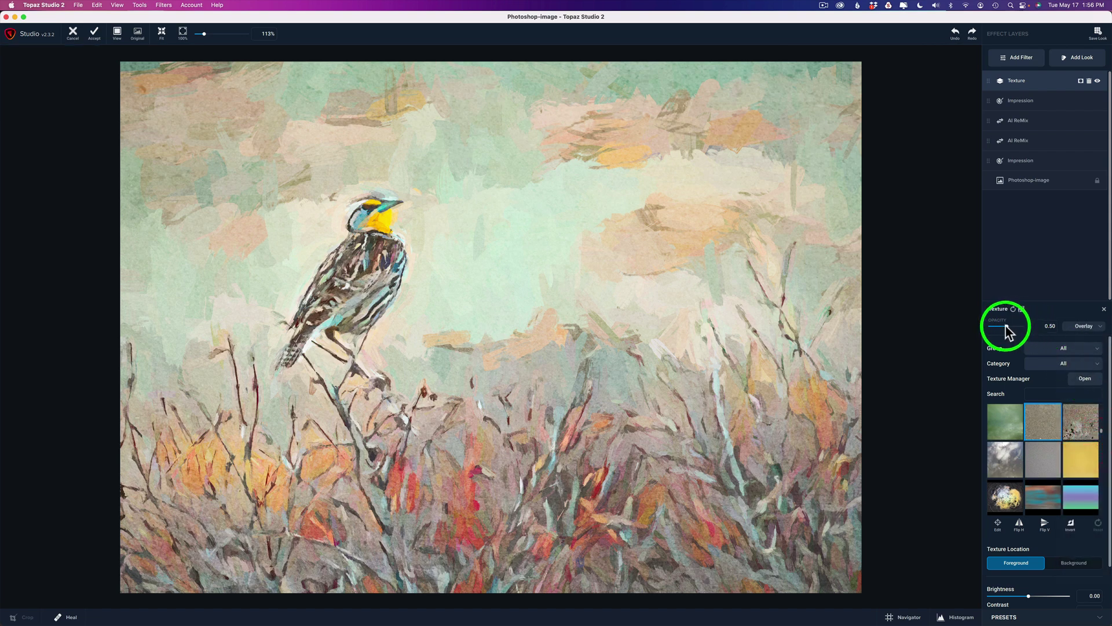
{"action": "left_click_drag", "start_coordinate": [1006, 331], "coordinate": [1037, 326]}
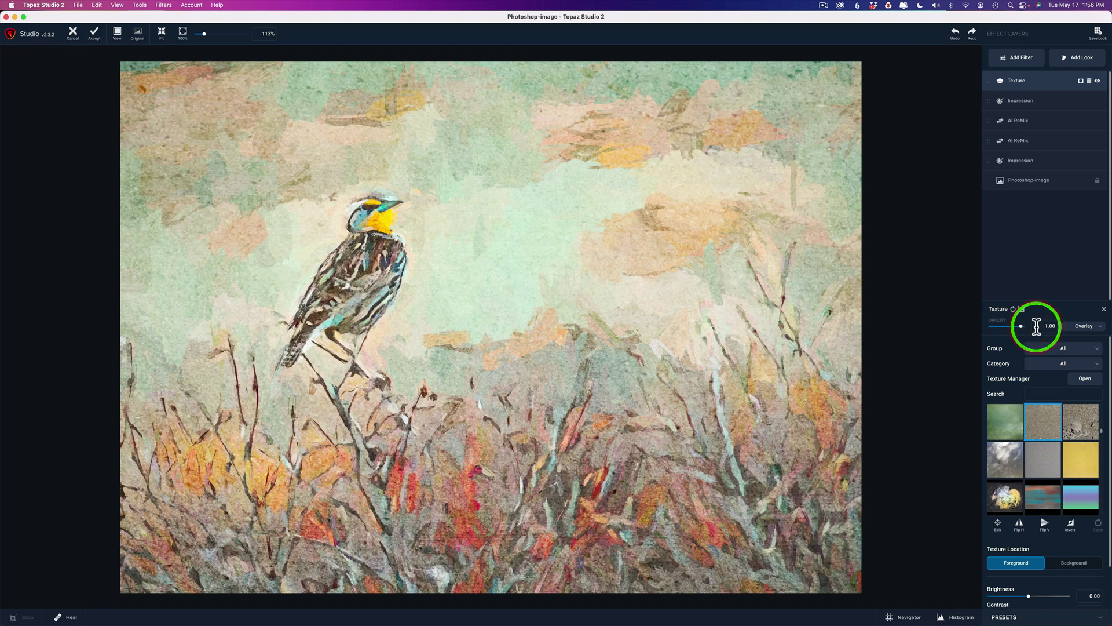
{"action": "left_click", "coordinate": [1097, 326]}
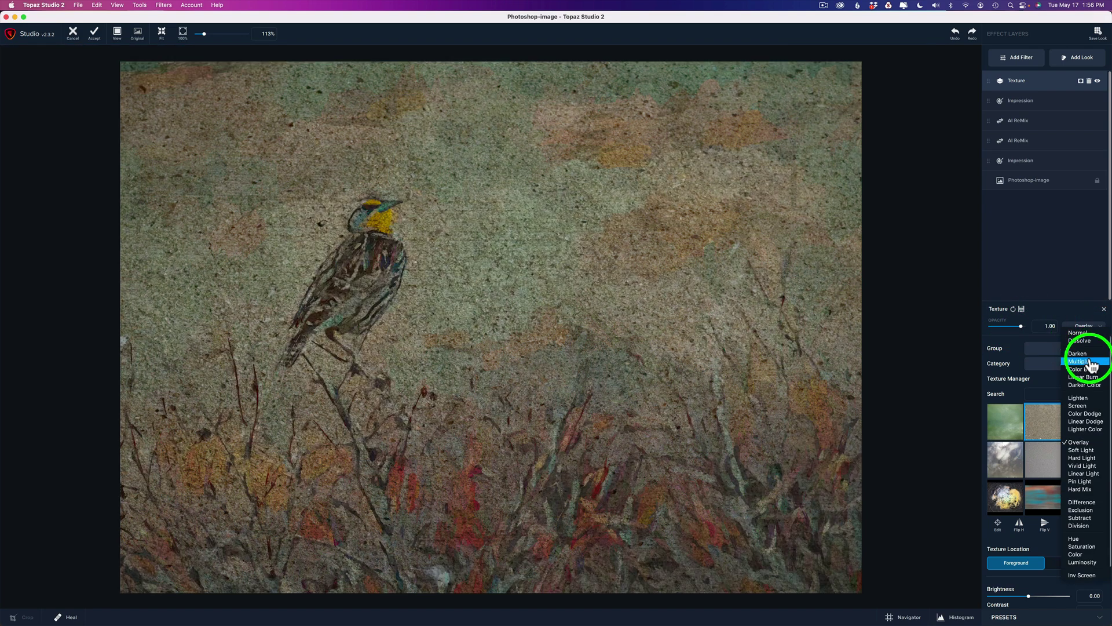
{"action": "left_click", "coordinate": [1087, 361]}
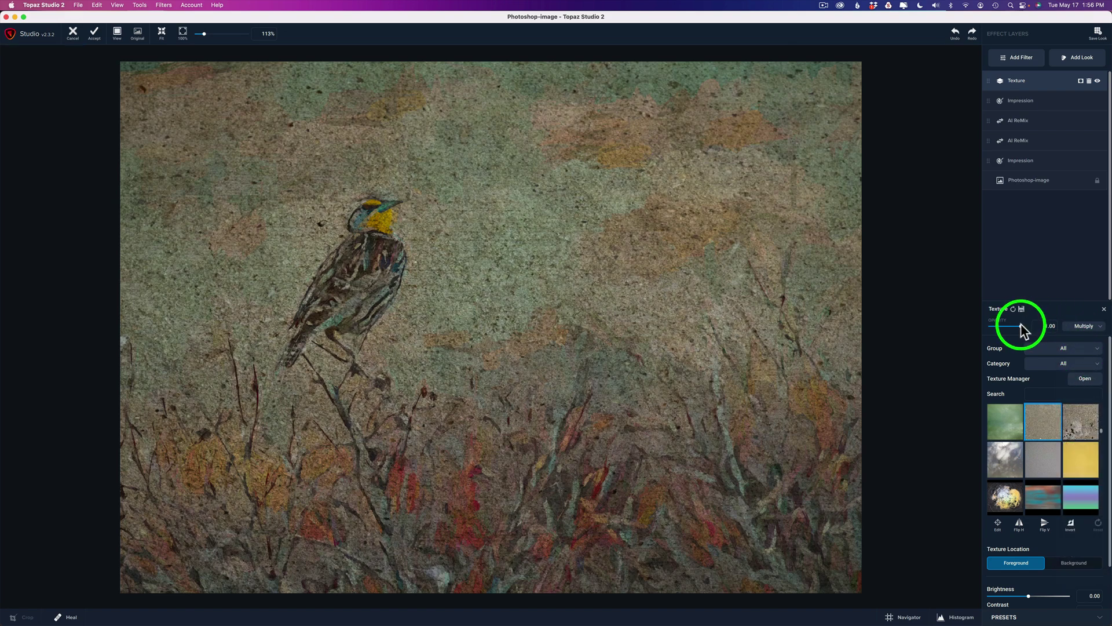
{"action": "left_click_drag", "start_coordinate": [1022, 328], "coordinate": [1008, 331]}
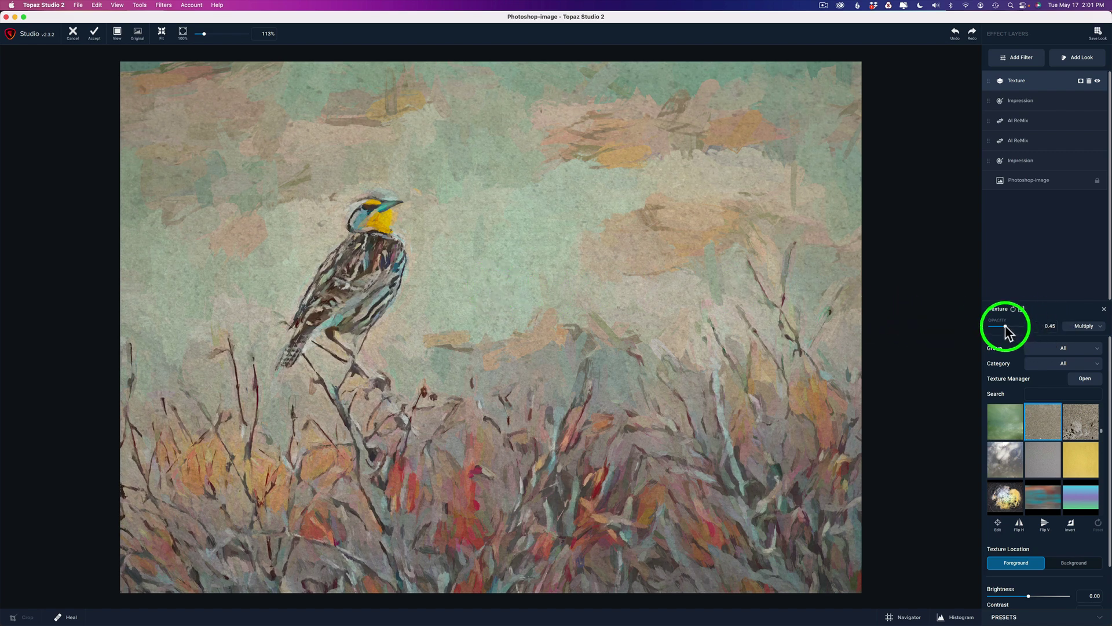
{"action": "left_click_drag", "start_coordinate": [1005, 326], "coordinate": [1007, 326]}
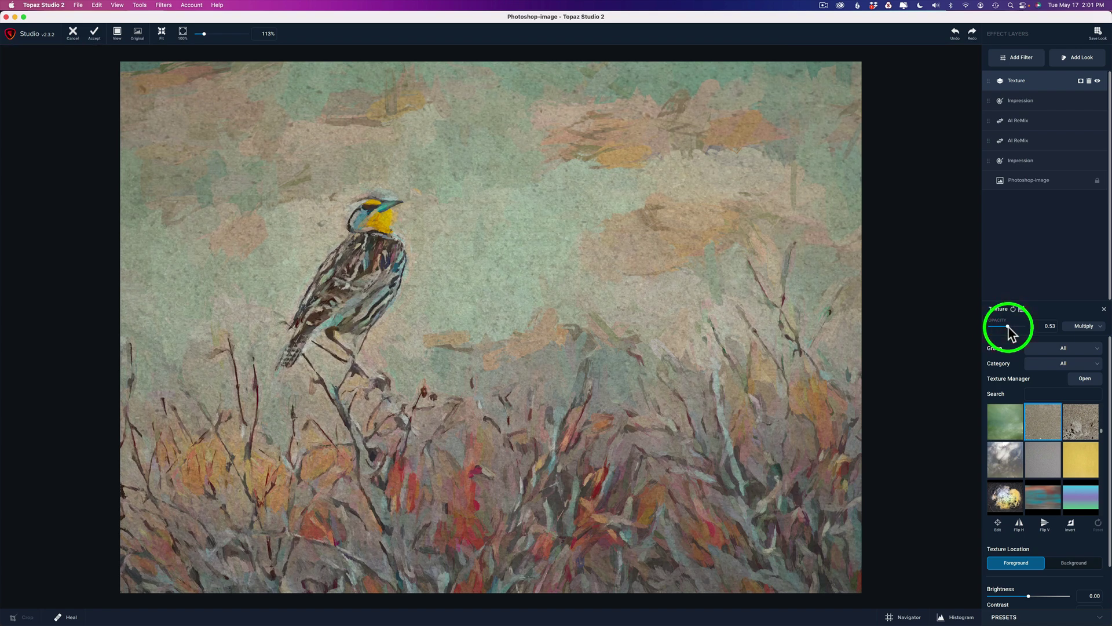
{"action": "left_click", "coordinate": [1097, 82]}
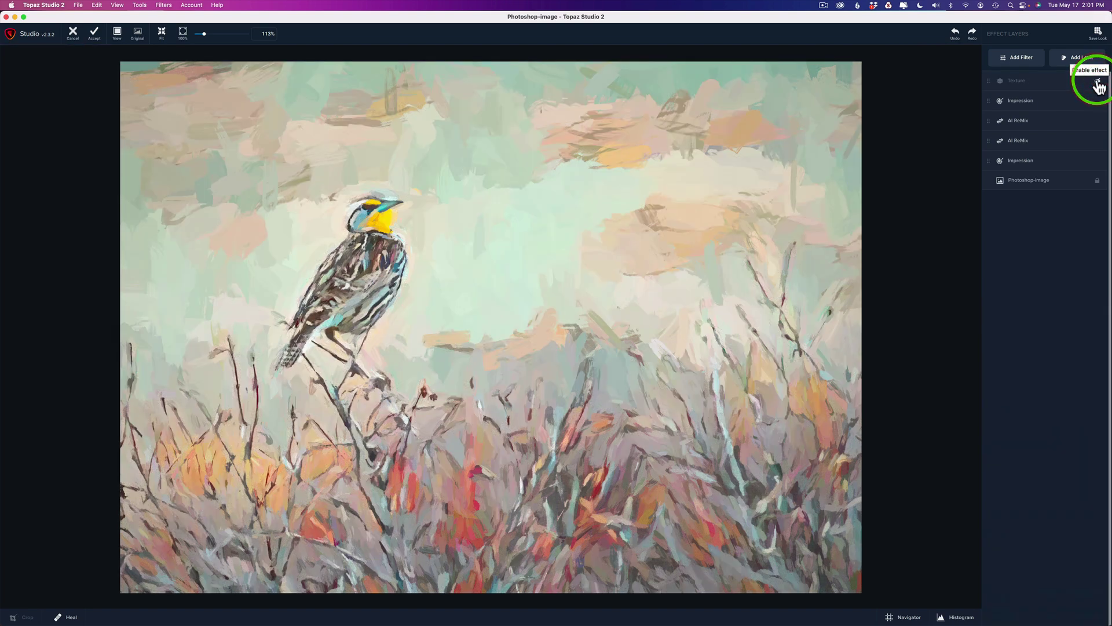
{"action": "left_click", "coordinate": [1097, 82]}
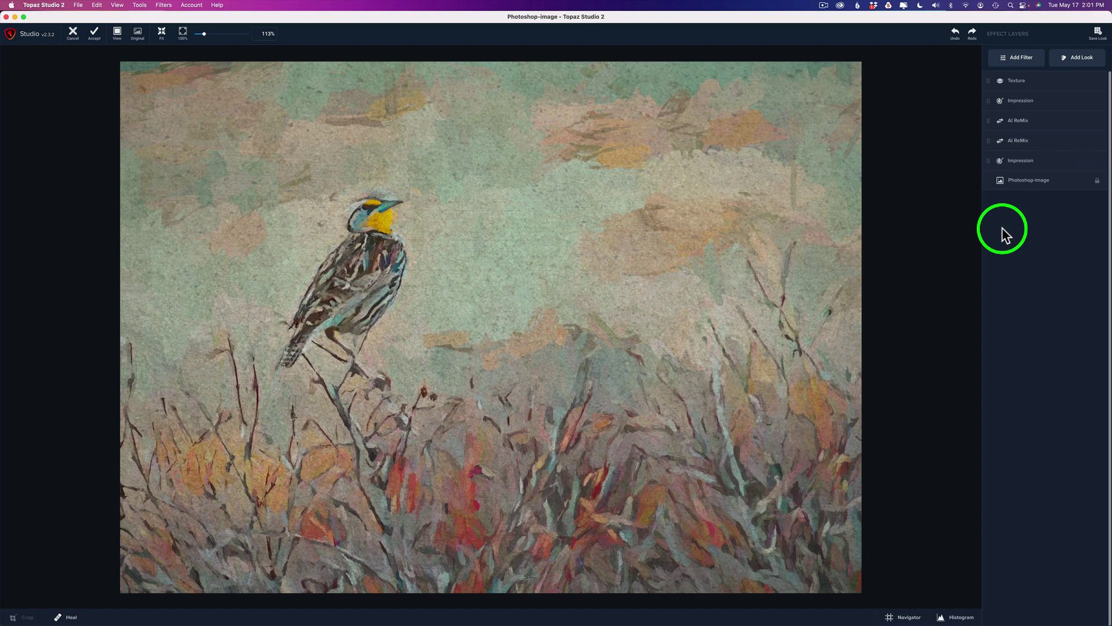
Reduce the Texture filter's opacity to 0.51 and check the image with the texture toggled.
{"action": "left_click", "coordinate": [1022, 84]}
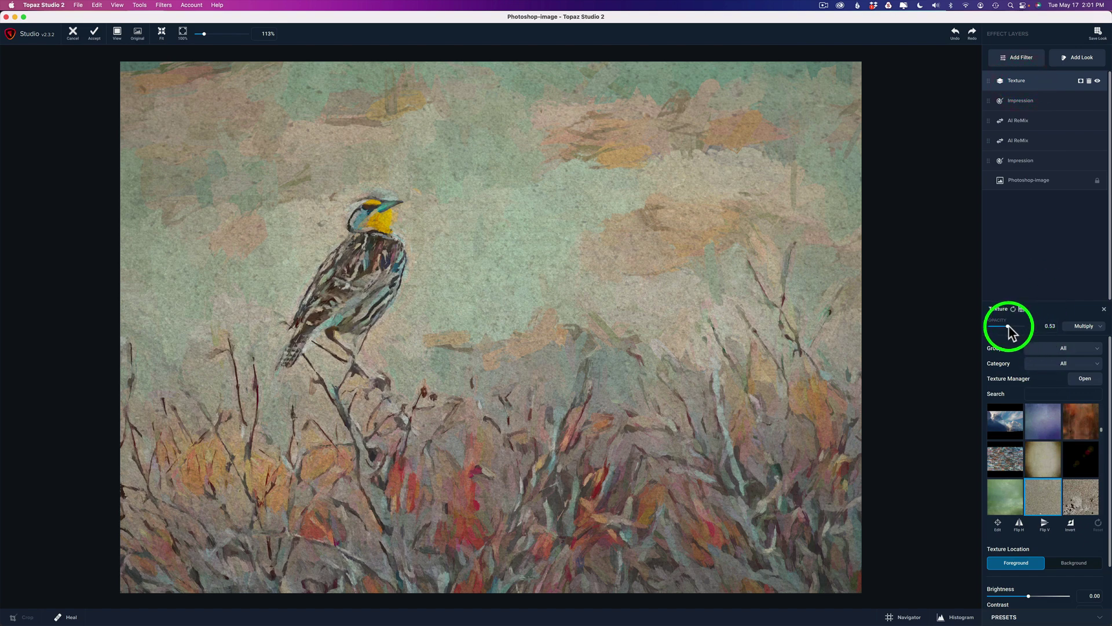
{"action": "left_click_drag", "start_coordinate": [1008, 326], "coordinate": [1006, 326]}
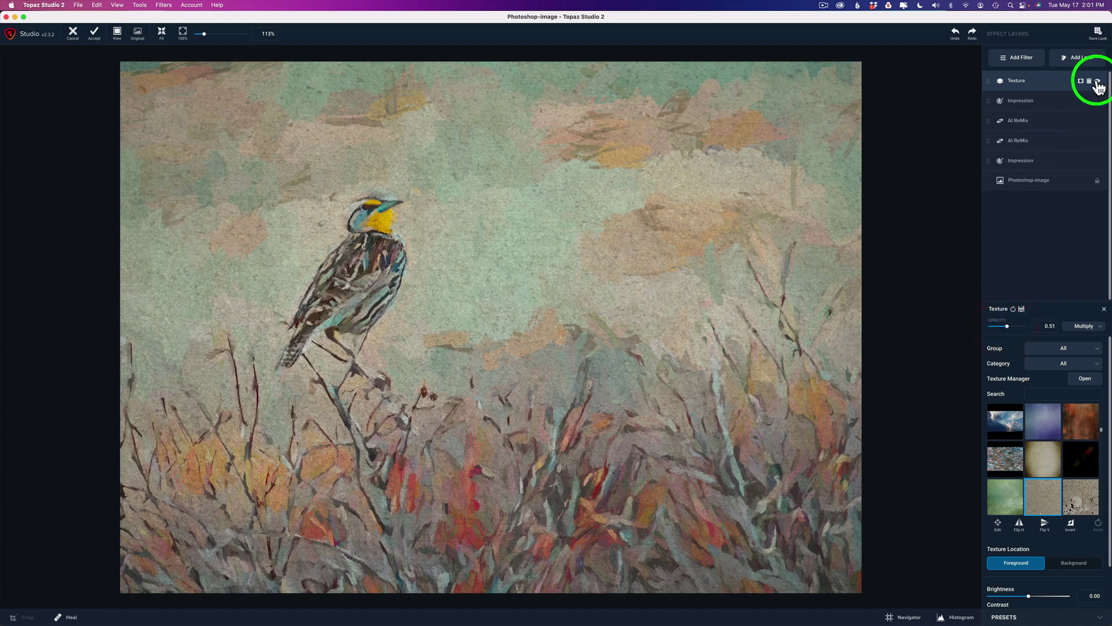
{"action": "left_click", "coordinate": [1098, 84]}
{"action": "left_click", "coordinate": [1011, 307]}
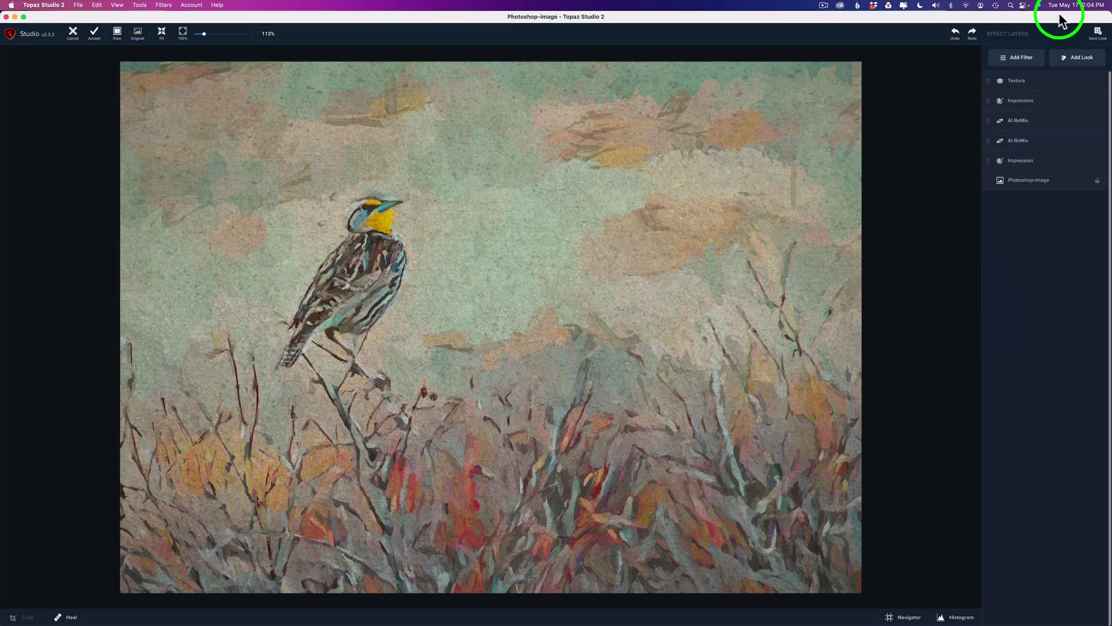
Set the Texture filter's Detail to 0.13 and Brightness to 0.10.
{"action": "left_click", "coordinate": [1026, 85]}
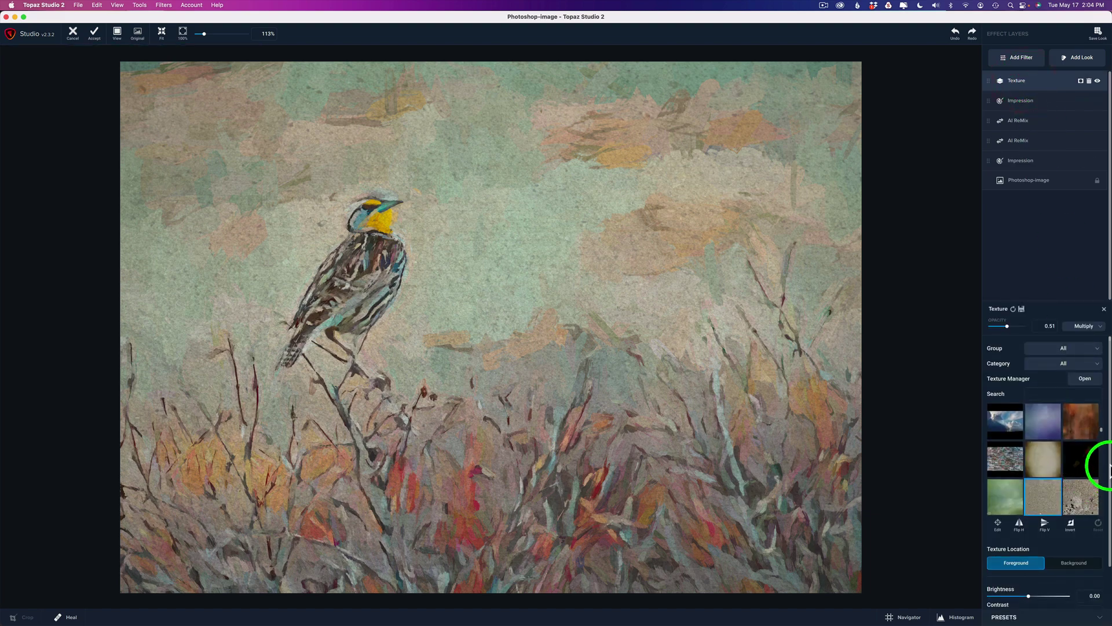
{"action": "left_click_drag", "start_coordinate": [1108, 469], "coordinate": [1107, 541]}
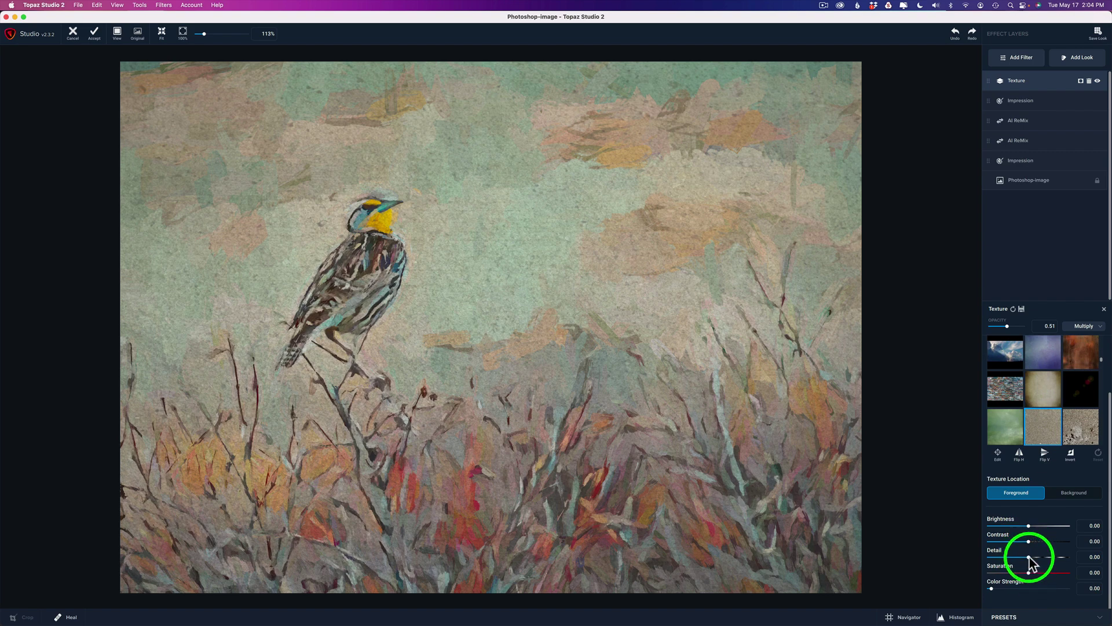
{"action": "left_click_drag", "start_coordinate": [1028, 555], "coordinate": [1035, 556]}
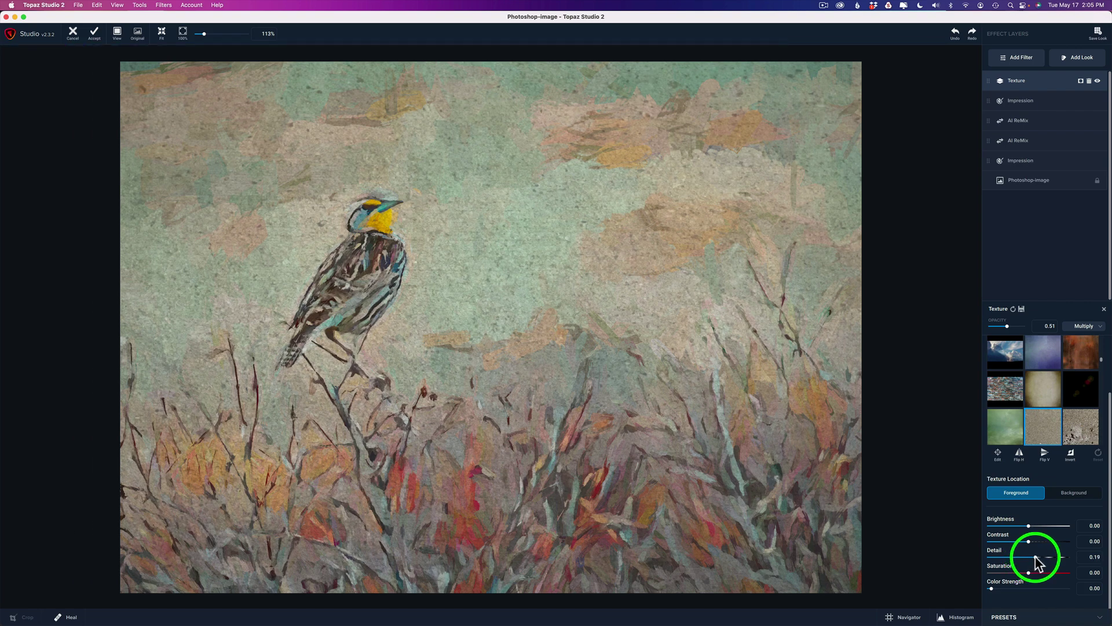
{"action": "left_click_drag", "start_coordinate": [1036, 557], "coordinate": [810, 400]}
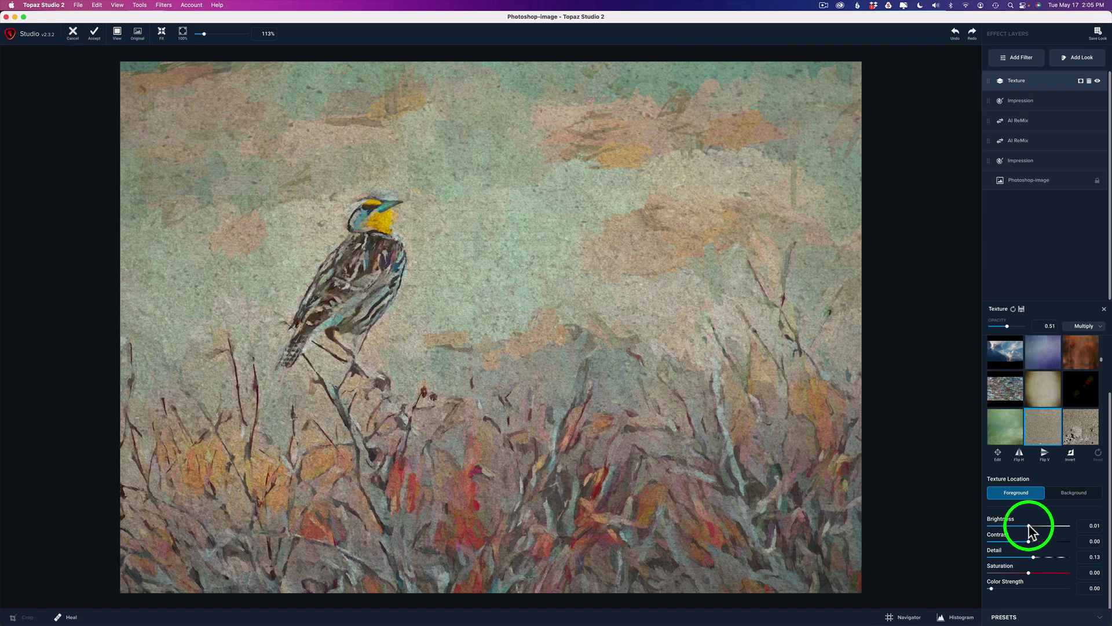
{"action": "left_click_drag", "start_coordinate": [1029, 525], "coordinate": [1032, 526]}
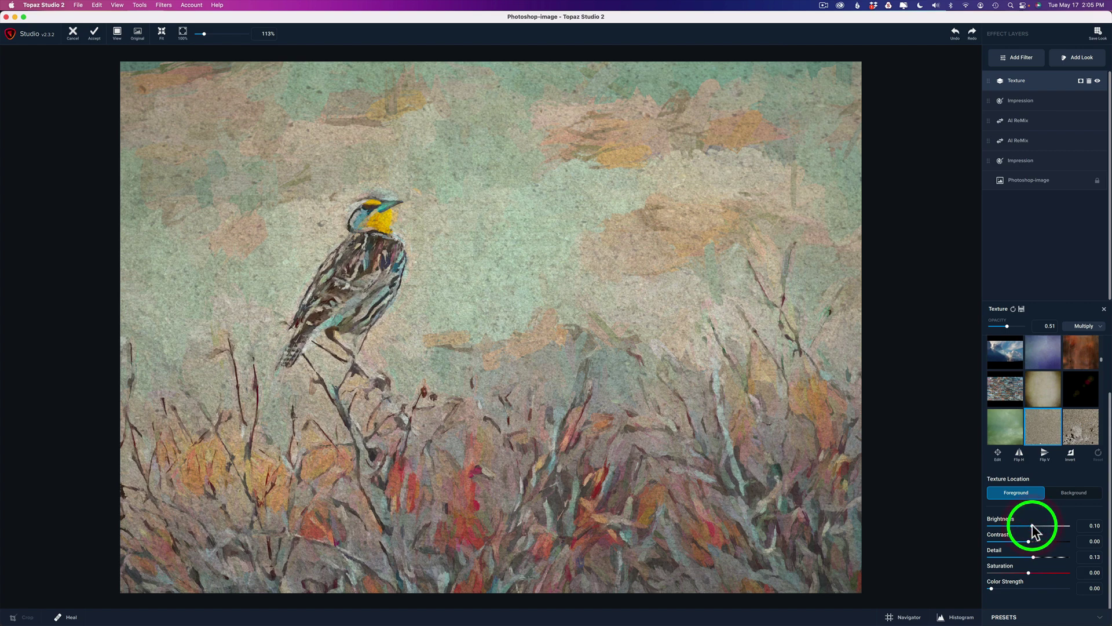
Compare the painting without the Texture filter and with the original photo, and accept the result to return to Photoshop.
{"action": "left_click", "coordinate": [1098, 82]}
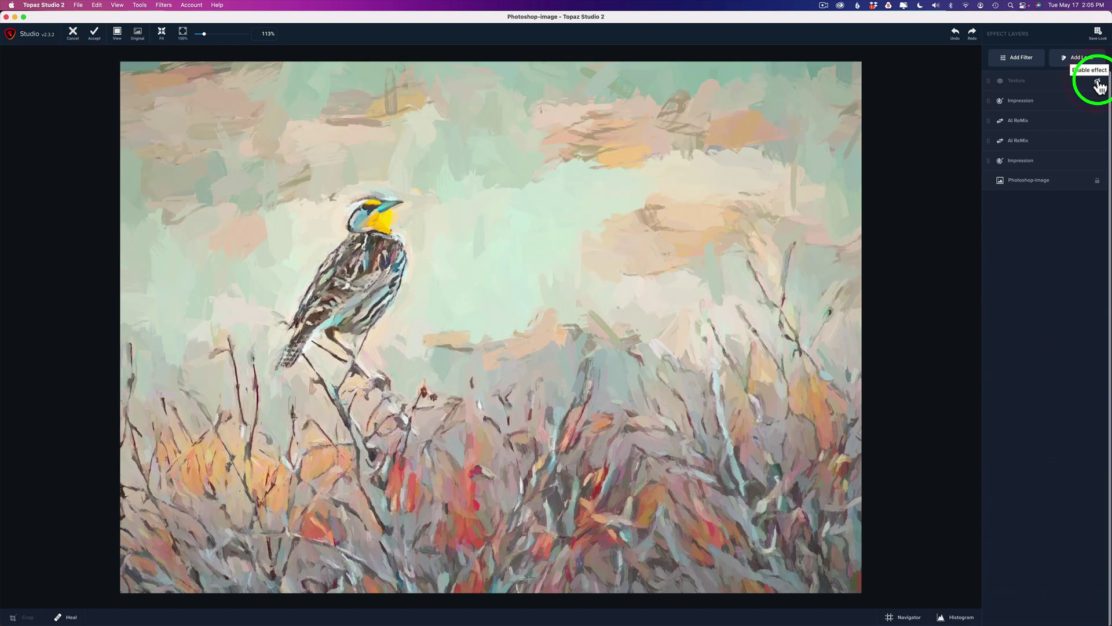
{"action": "left_click", "coordinate": [1097, 82]}
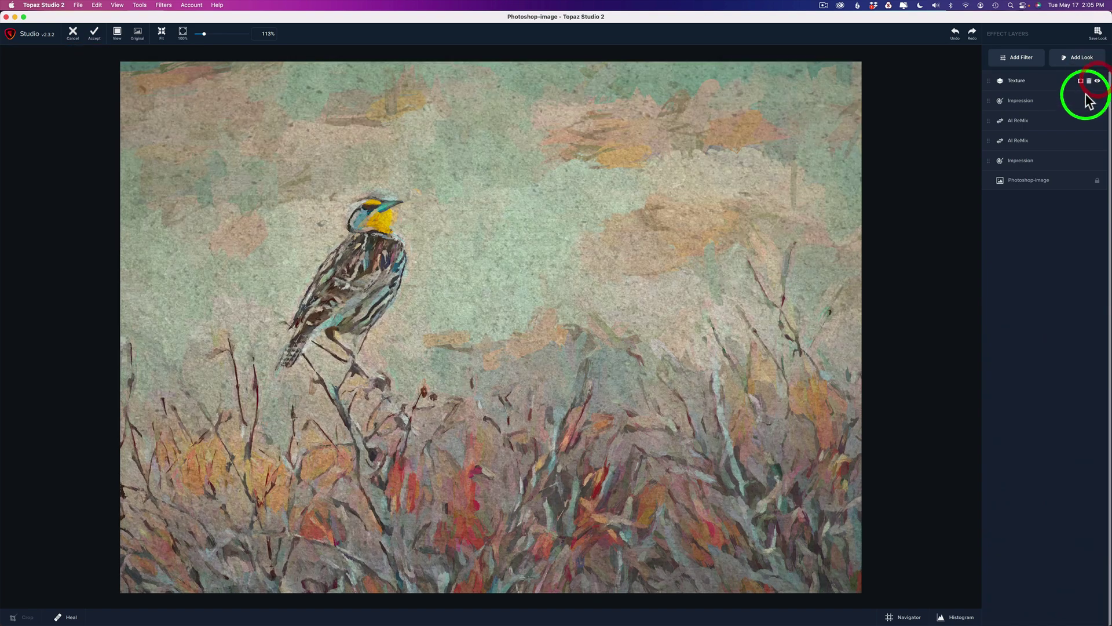
{"action": "left_click", "coordinate": [611, 322]}
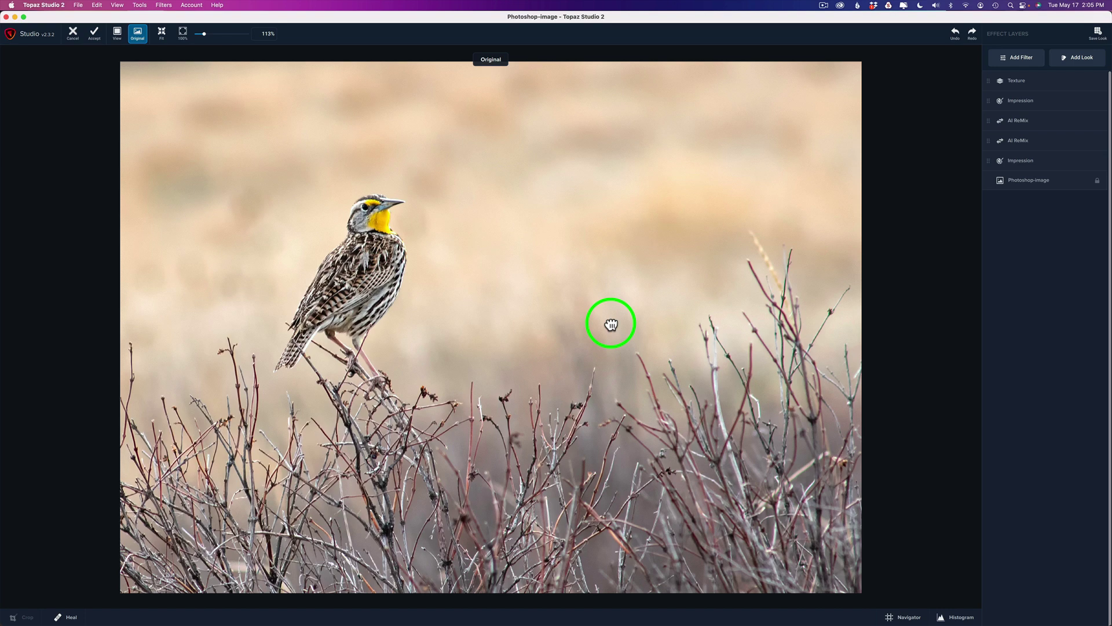
{"action": "left_click", "coordinate": [611, 324]}
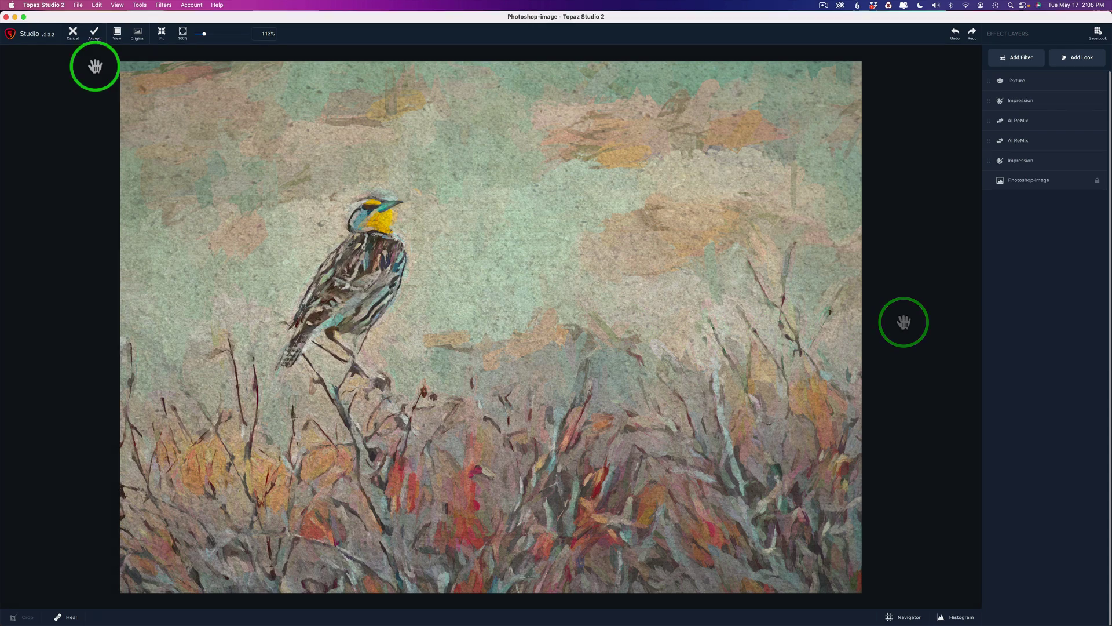
{"action": "left_click", "coordinate": [95, 35]}
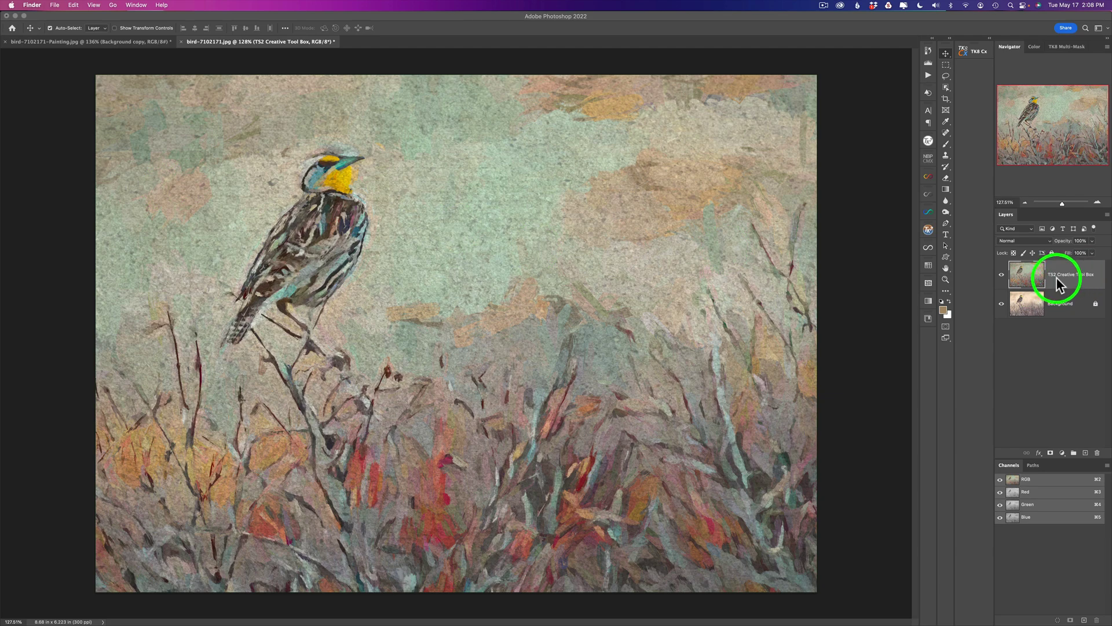
Lower the TS2 Creative Tool Box layer's opacity, trying 76% before raising it slightly, and hide the layer to compare with the original.
{"action": "left_click", "coordinate": [1064, 241]}
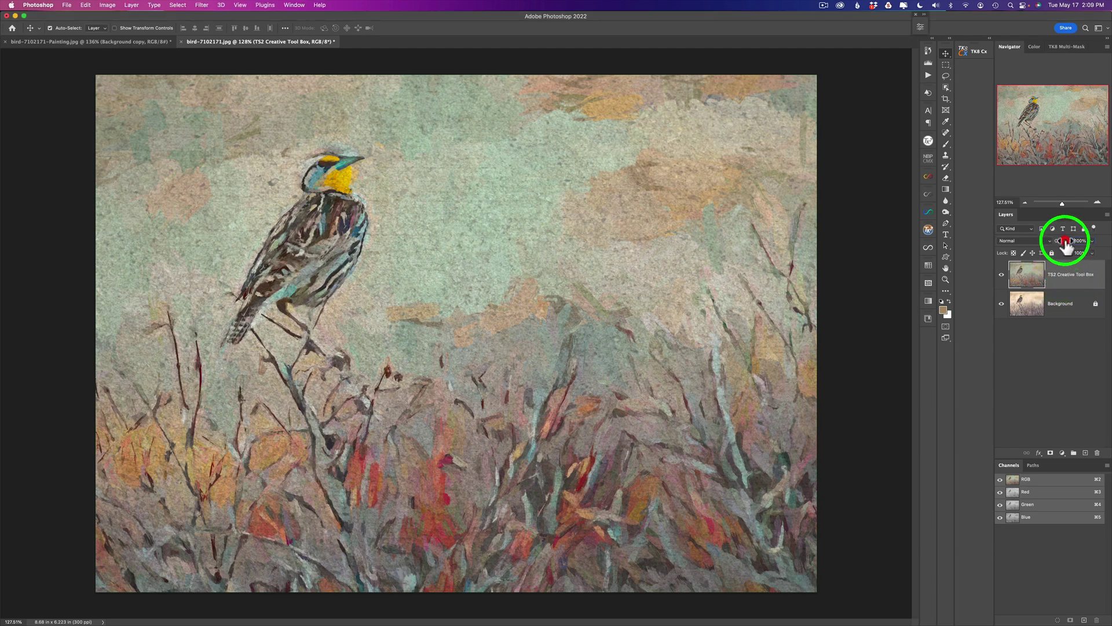
{"action": "left_click", "coordinate": [1066, 243]}
{"action": "left_click_drag", "start_coordinate": [1066, 244], "coordinate": [1056, 247]}
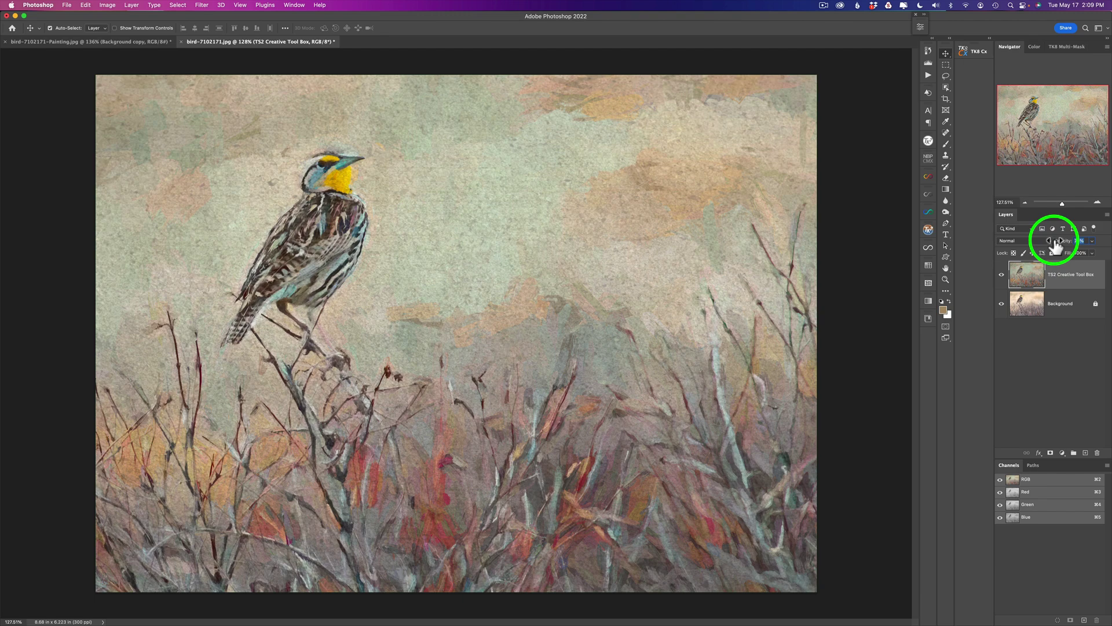
{"action": "left_click_drag", "start_coordinate": [1055, 246], "coordinate": [1054, 246]}
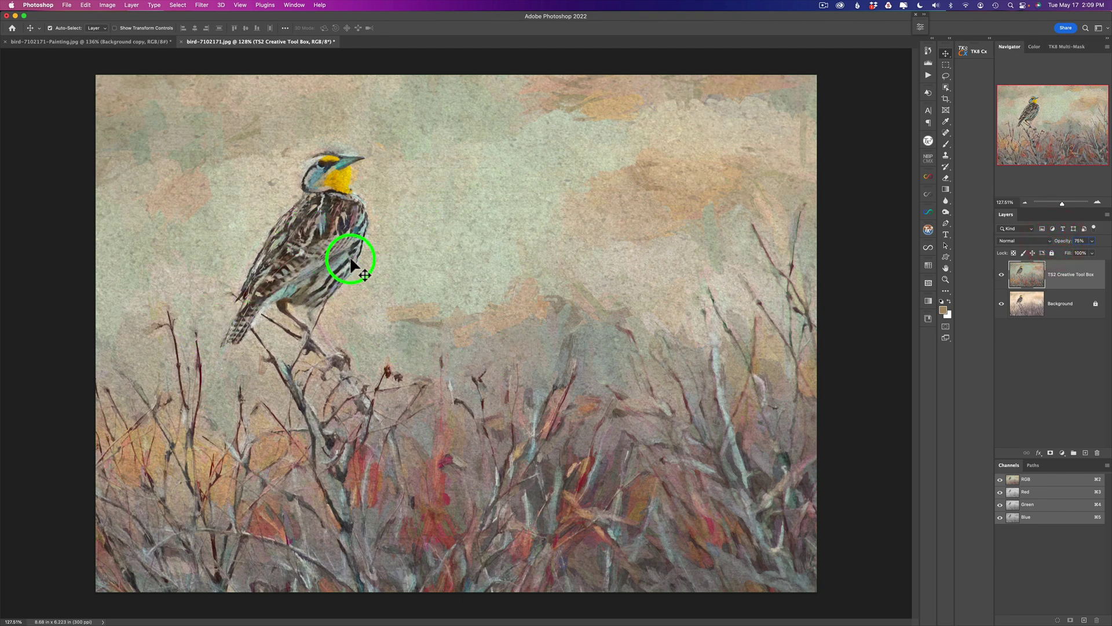
{"action": "left_click_drag", "start_coordinate": [1066, 246], "coordinate": [1073, 243]}
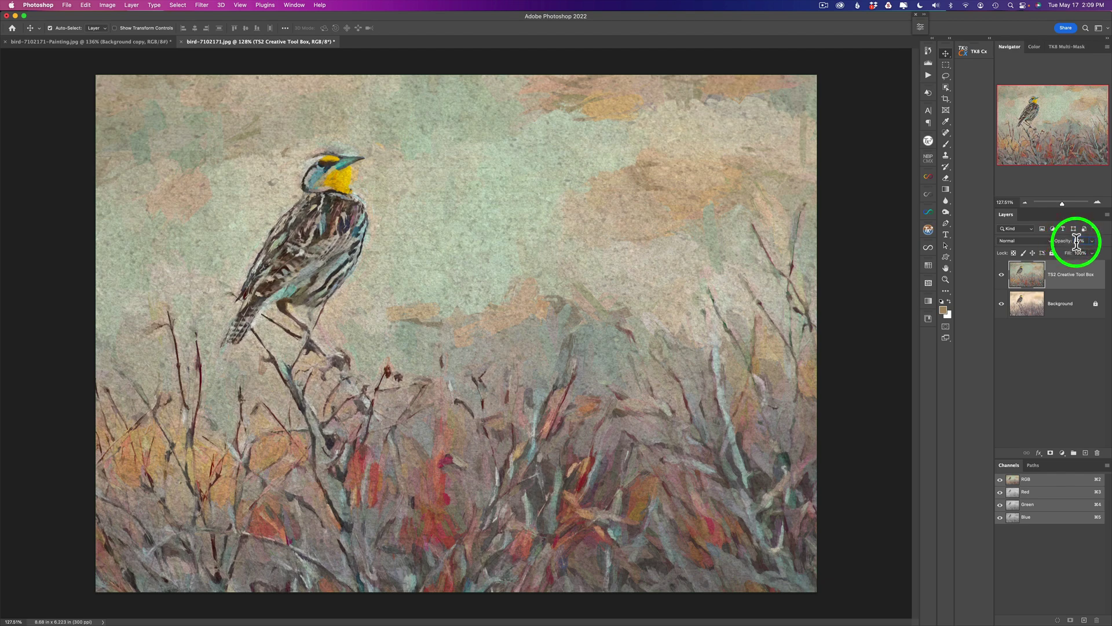
{"action": "left_click", "coordinate": [1002, 279]}
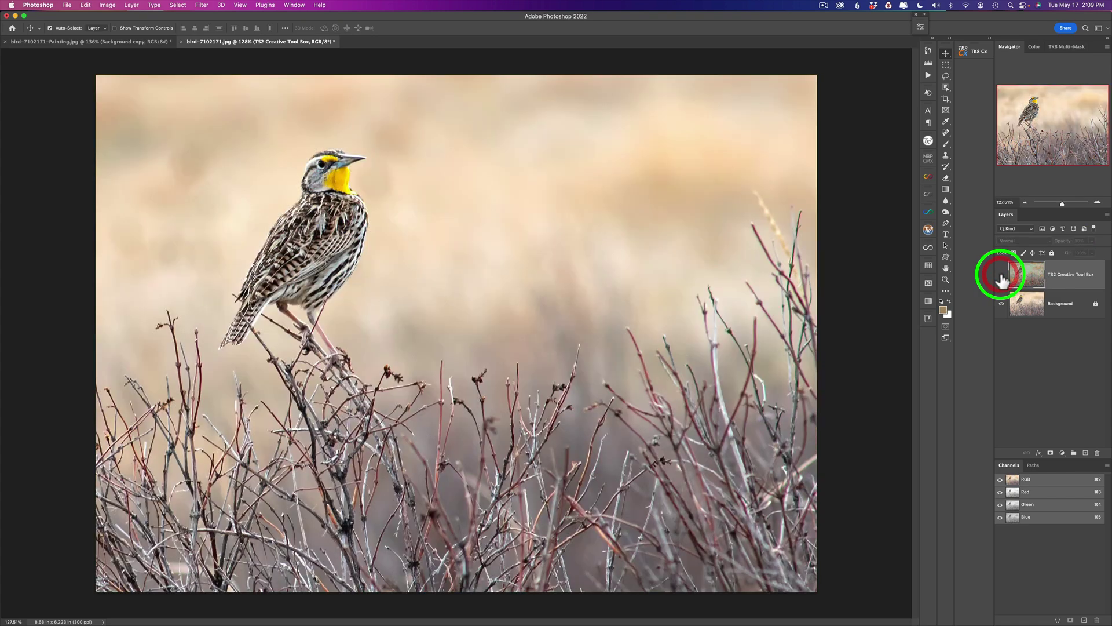
Show the TS2 Creative Tool Box layer again and add a new blank layer above it for retouching the bird.
{"action": "left_click", "coordinate": [1002, 279]}
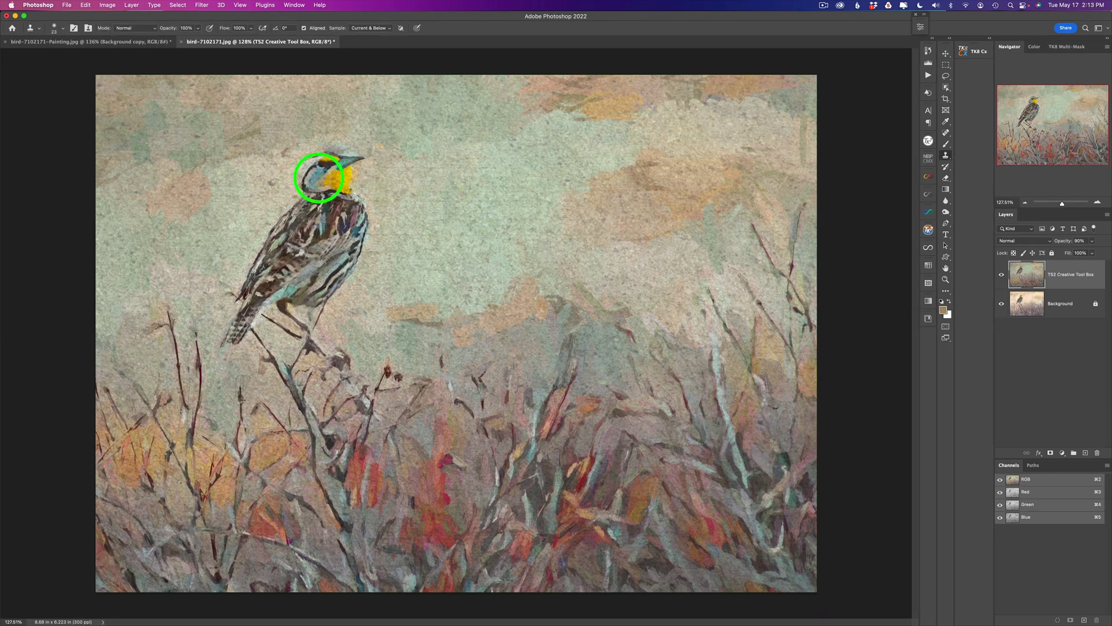
{"action": "scroll", "coordinate": [318, 177], "scroll_direction": "up", "scroll_amount": 5}
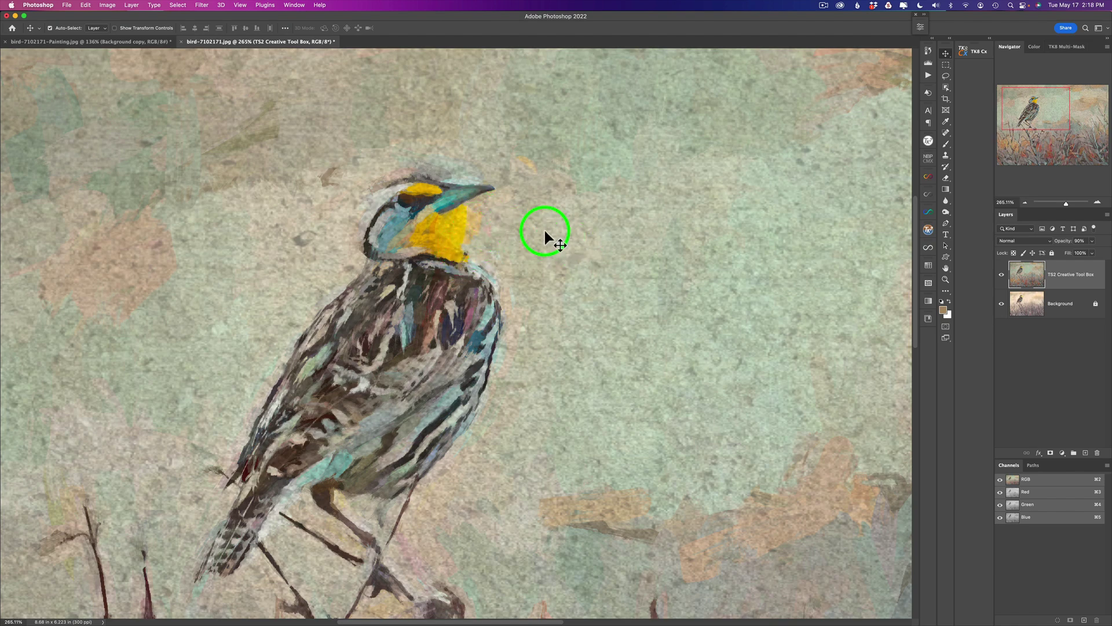
{"action": "left_click", "coordinate": [1085, 453]}
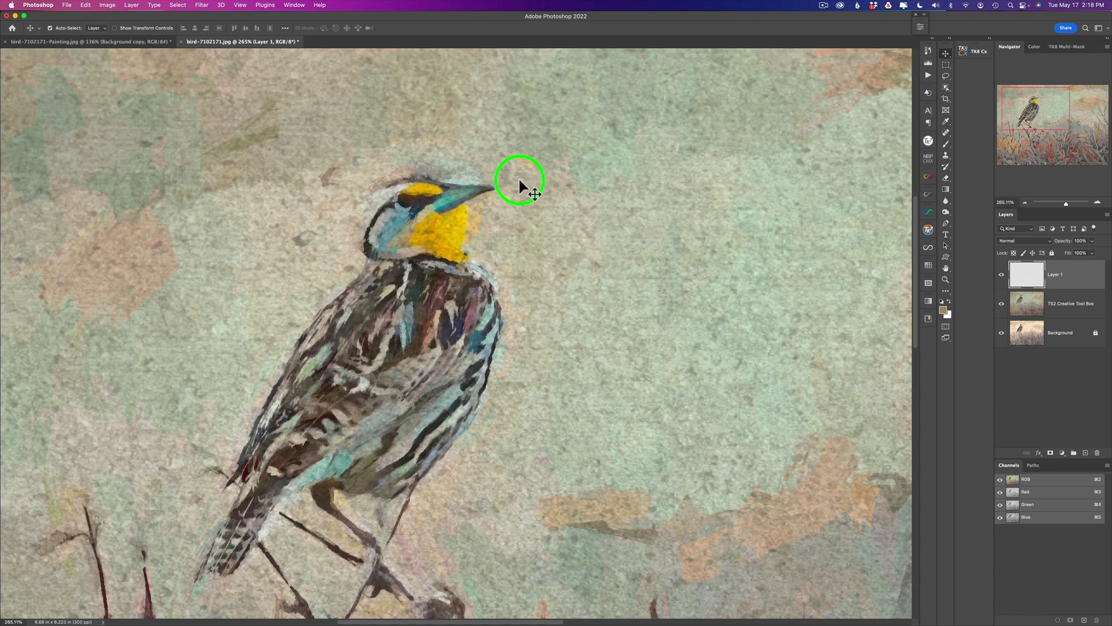
Set the Clone Stamp to sample All Layers and clone nearby background over the color smear beside the bird's throat, below the beak.
{"action": "key", "text": "s"}
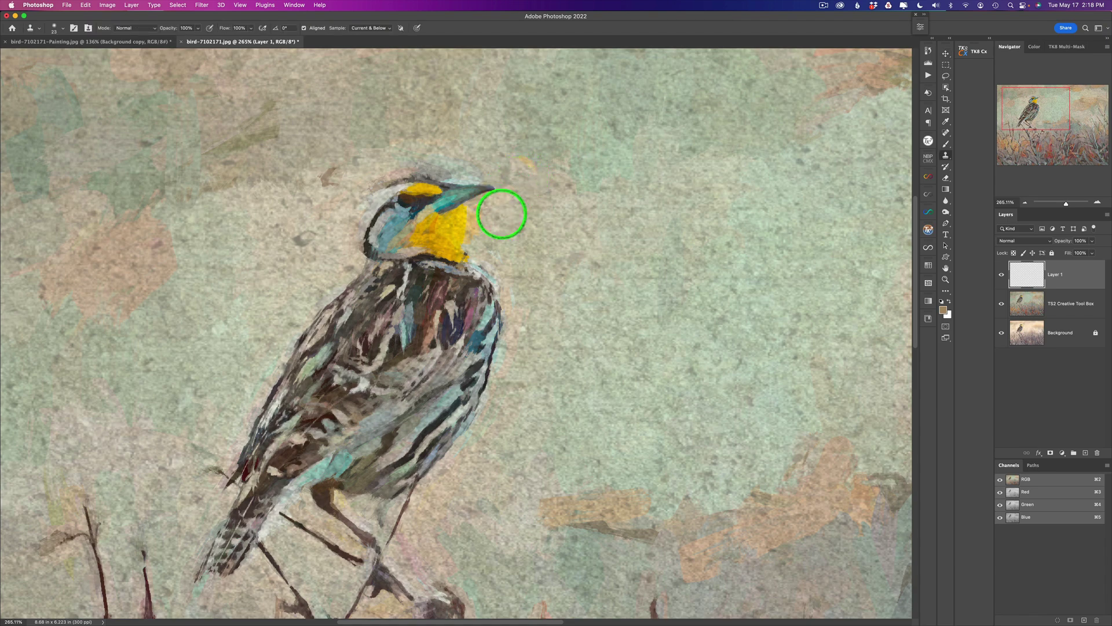
{"action": "left_click_drag", "start_coordinate": [501, 215], "coordinate": [492, 219]}
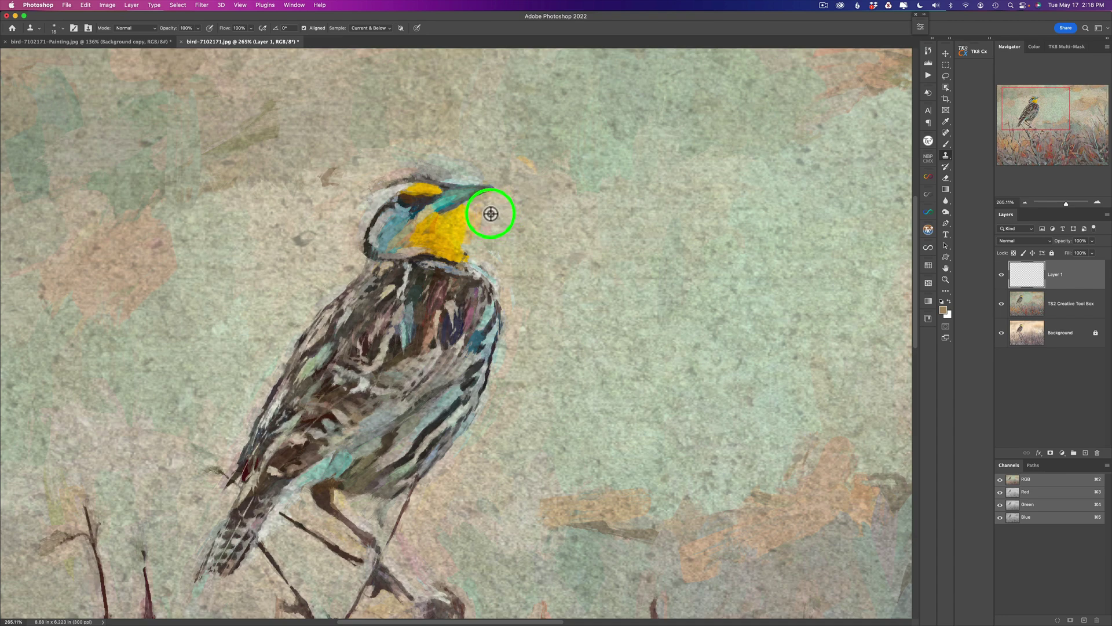
{"action": "left_click", "coordinate": [491, 213], "text": "alt"}
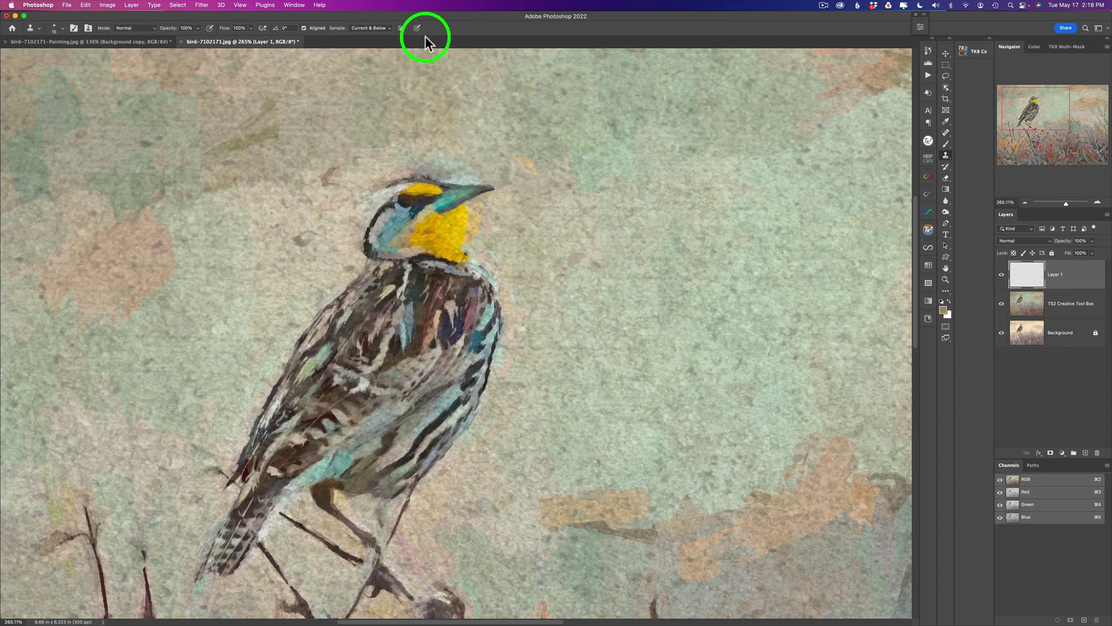
{"action": "left_click", "coordinate": [390, 31]}
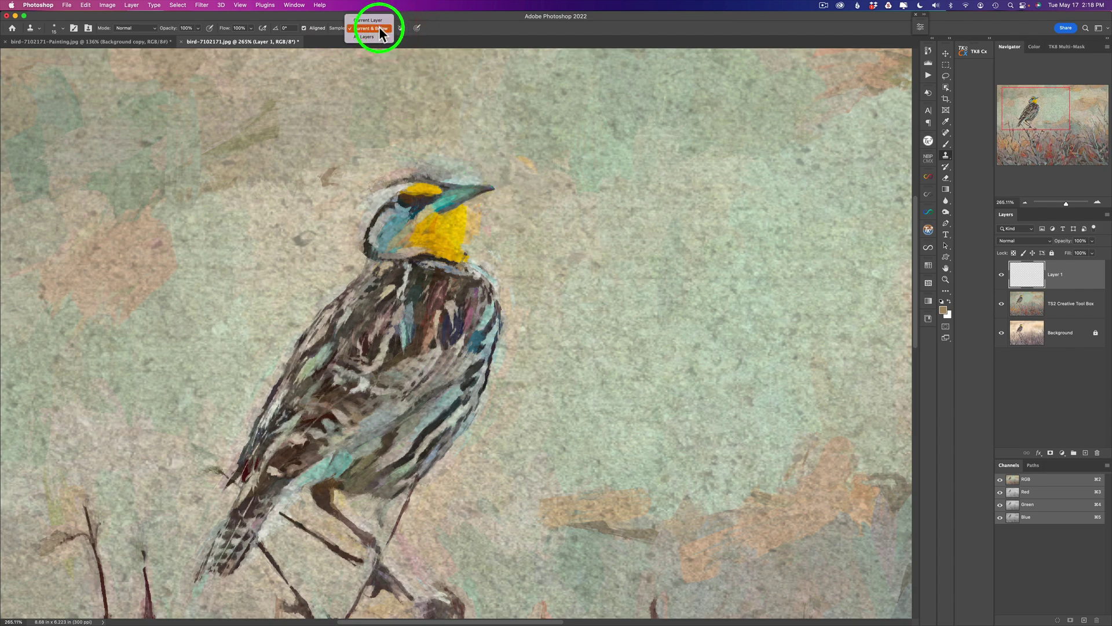
{"action": "left_click", "coordinate": [373, 37]}
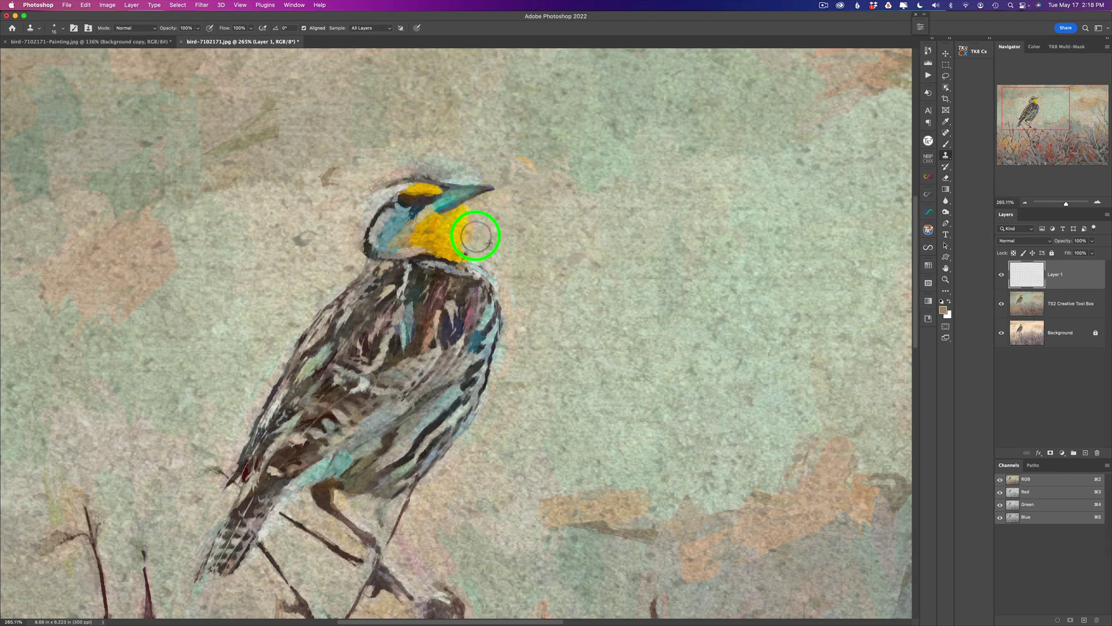
{"action": "left_click", "coordinate": [473, 212]}
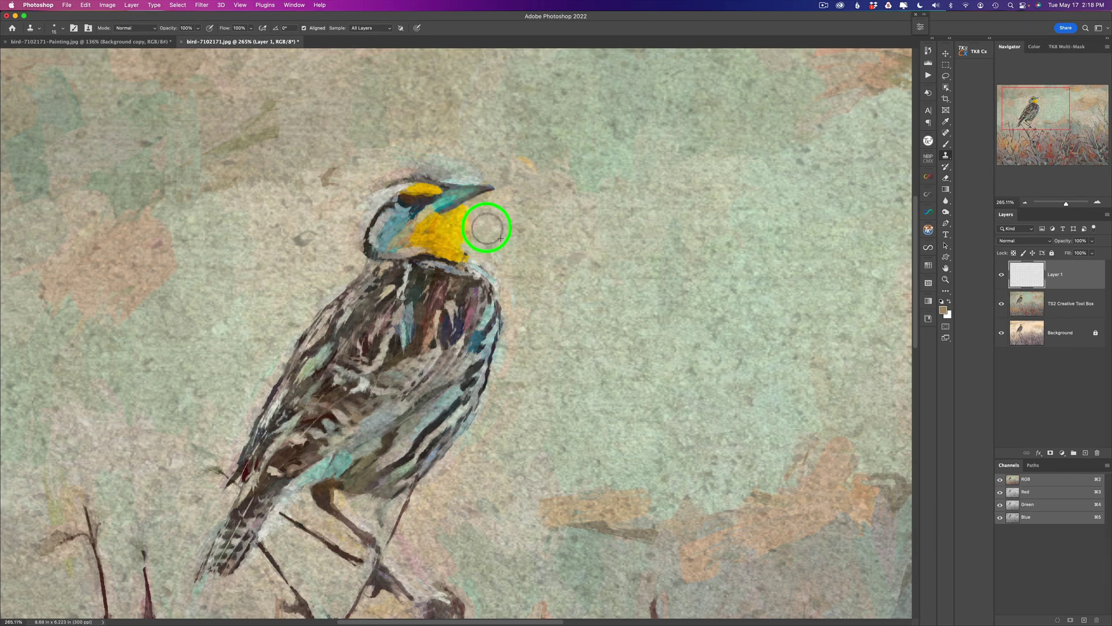
{"action": "left_click", "coordinate": [487, 230]}
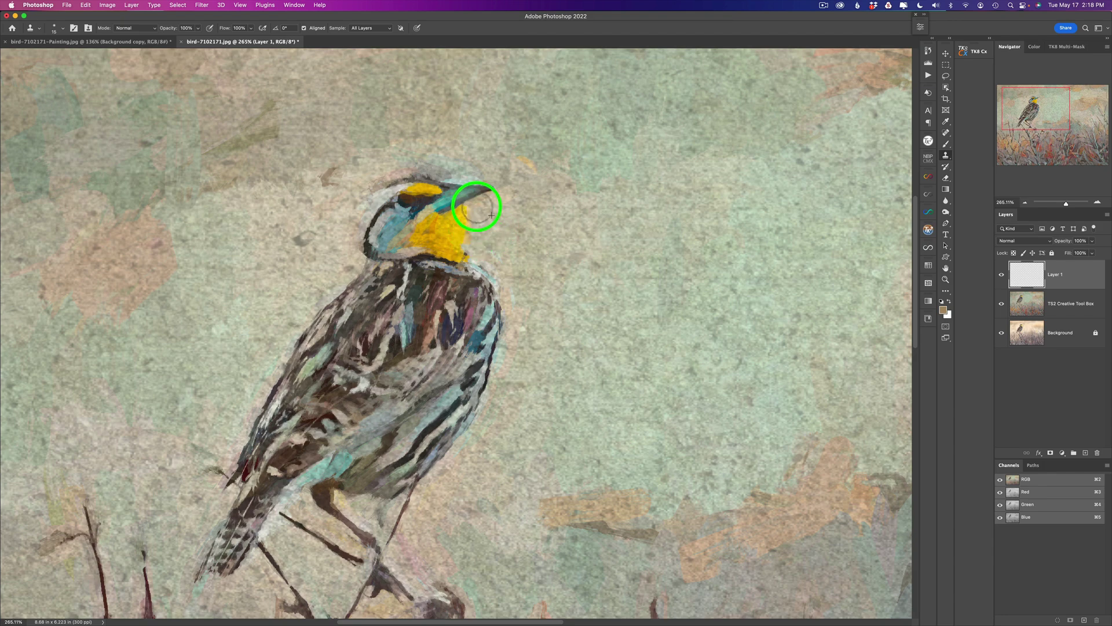
{"action": "left_click", "coordinate": [482, 209]}
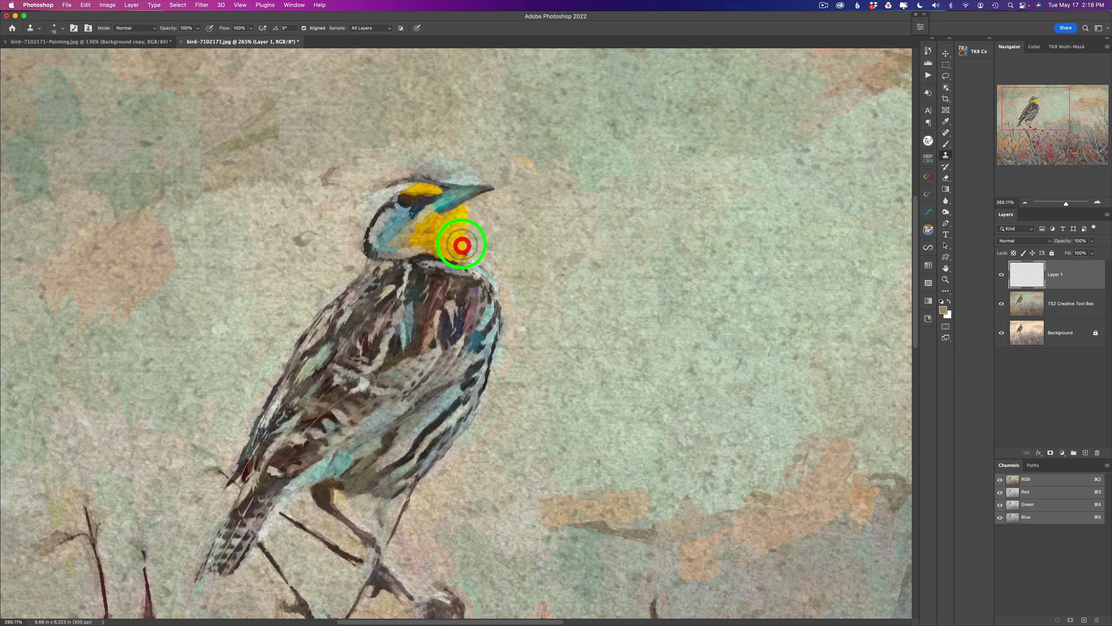
Sample the yellow of the bird's throat with the Clone Stamp and touch up the throat's lower edge.
{"action": "left_click", "coordinate": [462, 246]}
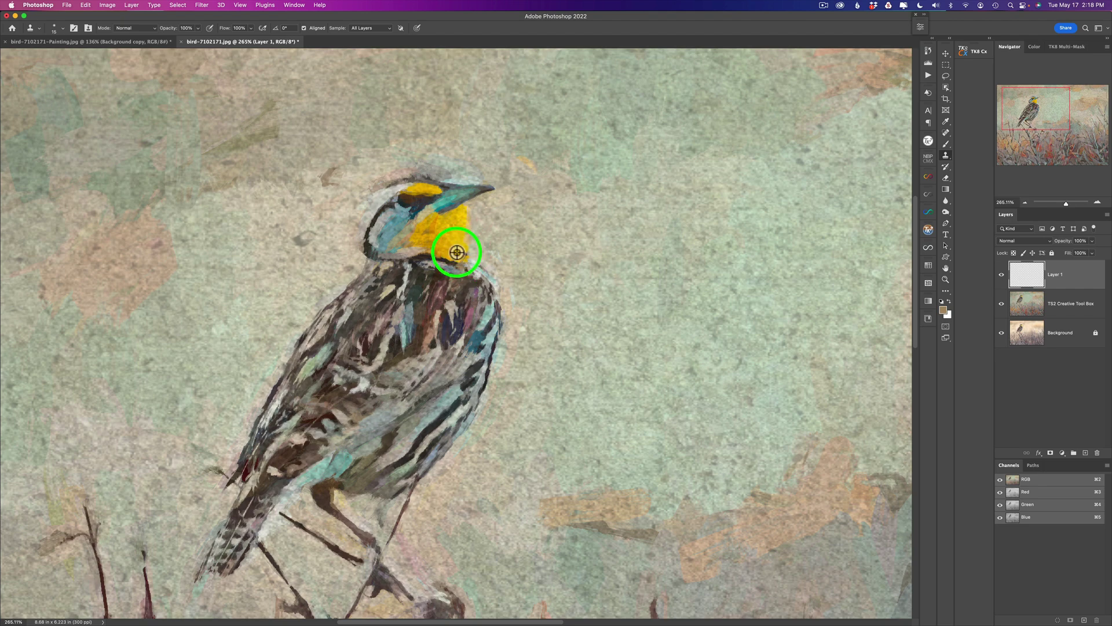
{"action": "left_click", "coordinate": [458, 253]}
{"action": "left_click_drag", "start_coordinate": [458, 250], "coordinate": [434, 290]}
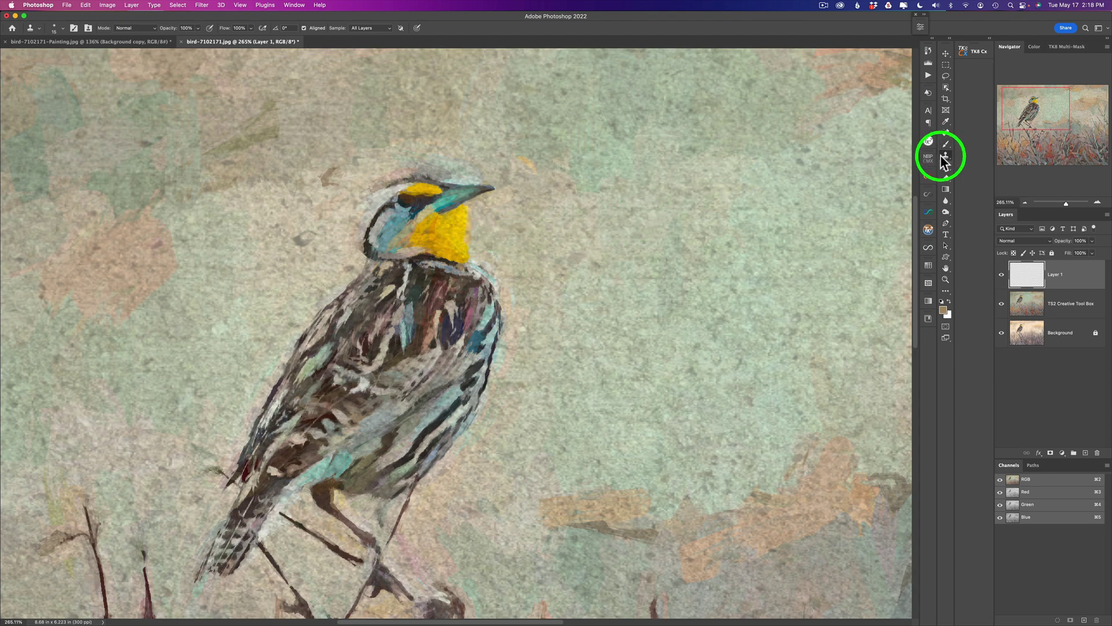
View the whole image and toggle Layer 1 off and on to compare the painting with and without the cloning.
{"action": "key", "text": "super+0"}
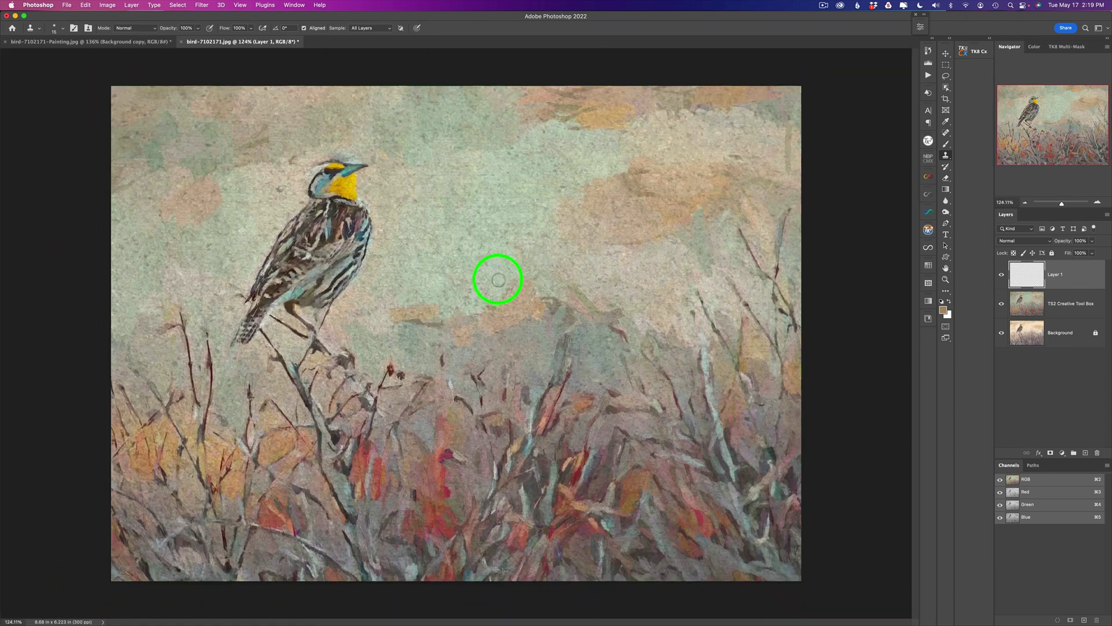
{"action": "key", "text": "super+minus"}
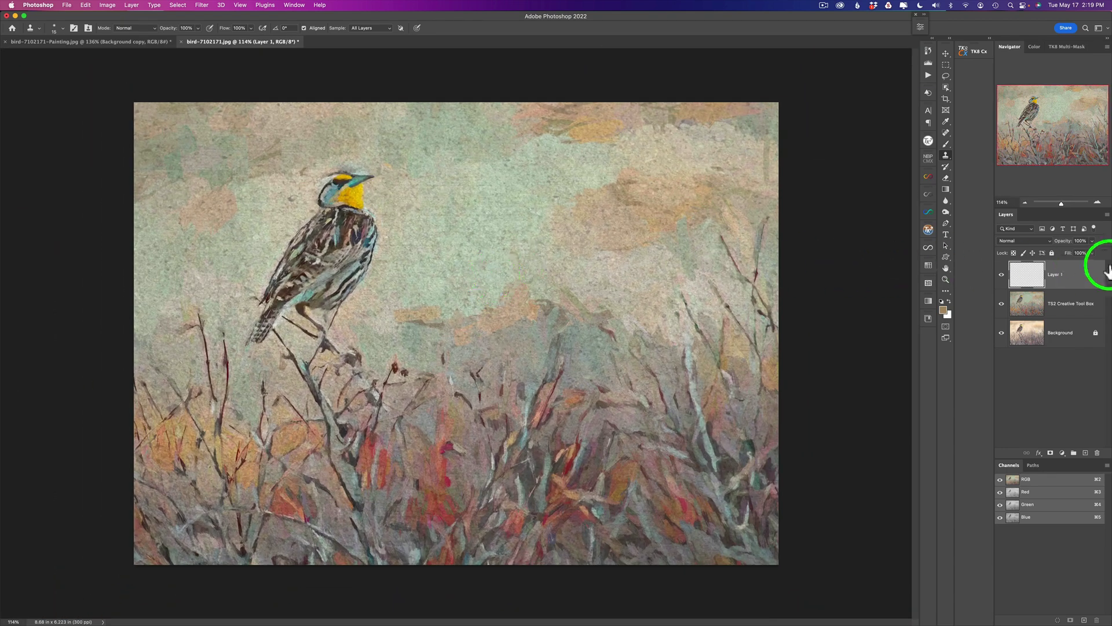
{"action": "left_click", "coordinate": [1001, 275]}
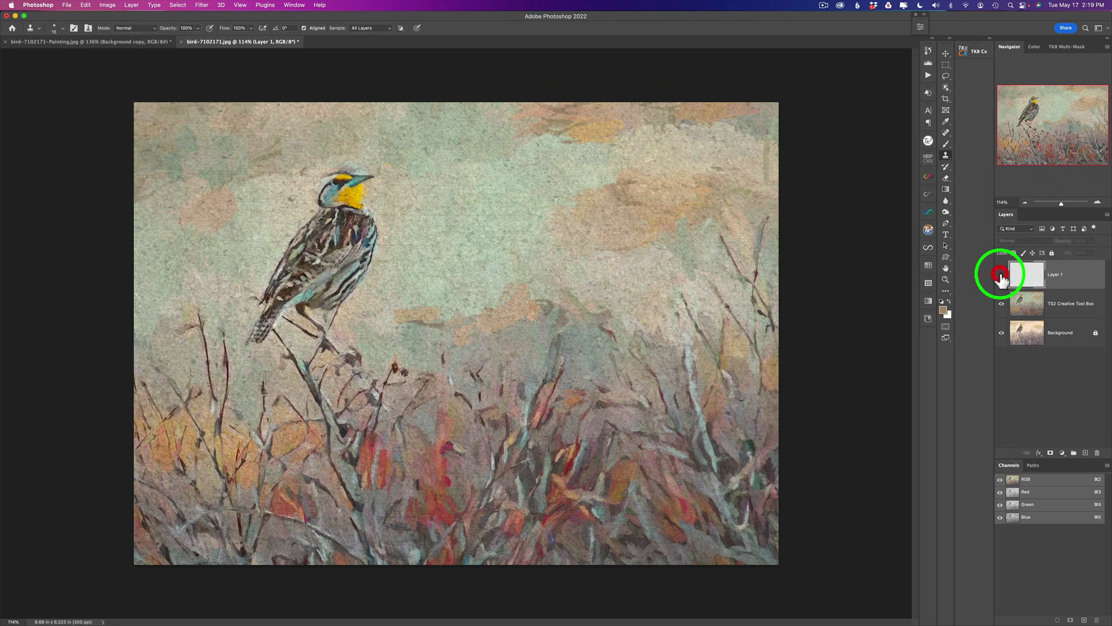
{"action": "left_click", "coordinate": [1000, 275]}
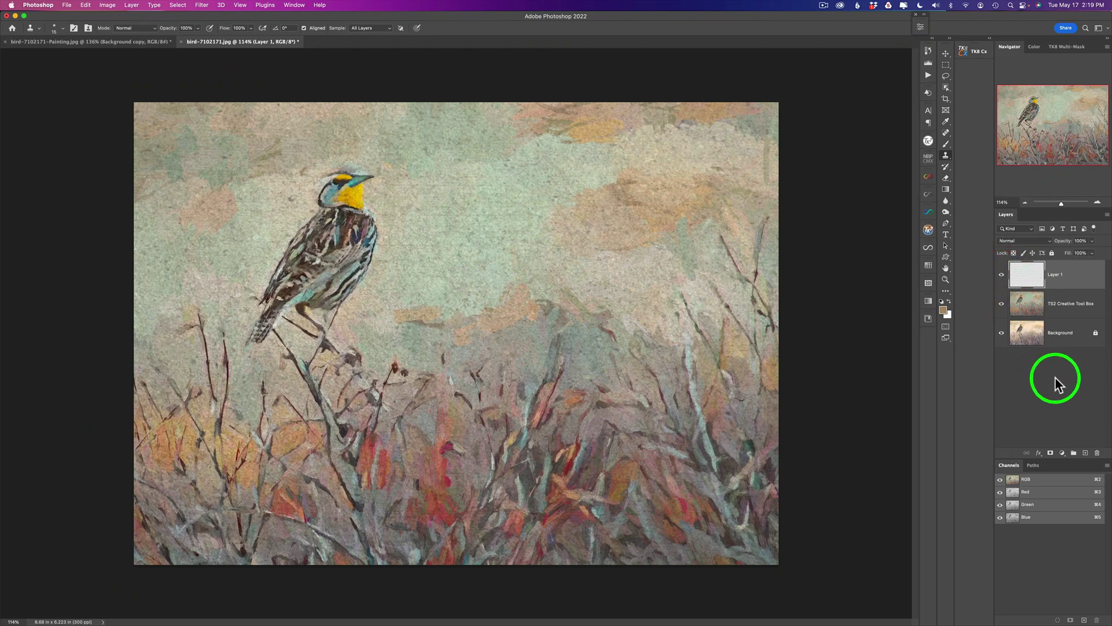